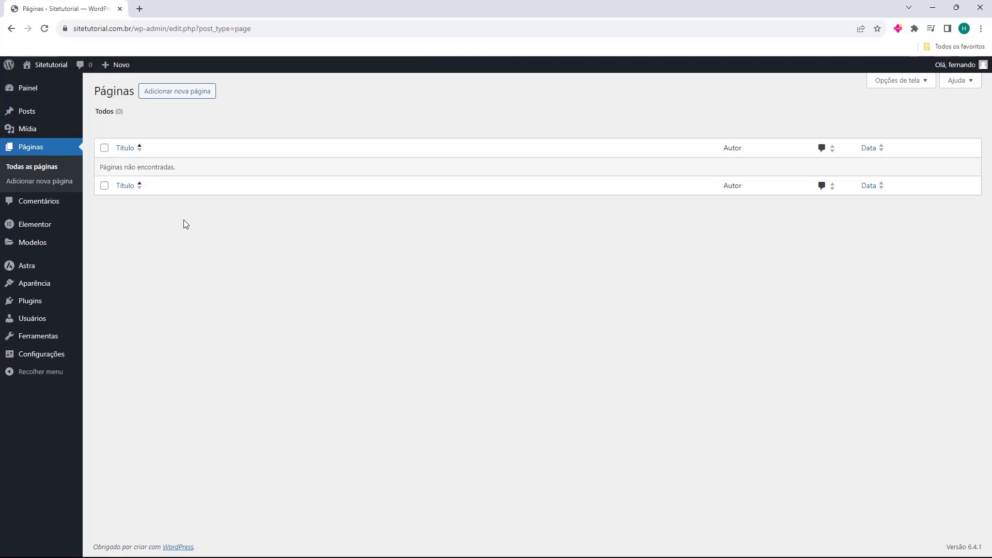
Create a new page titled "Pagina Tutorial" and open it for editing with Elementor.
left_click(176, 101)
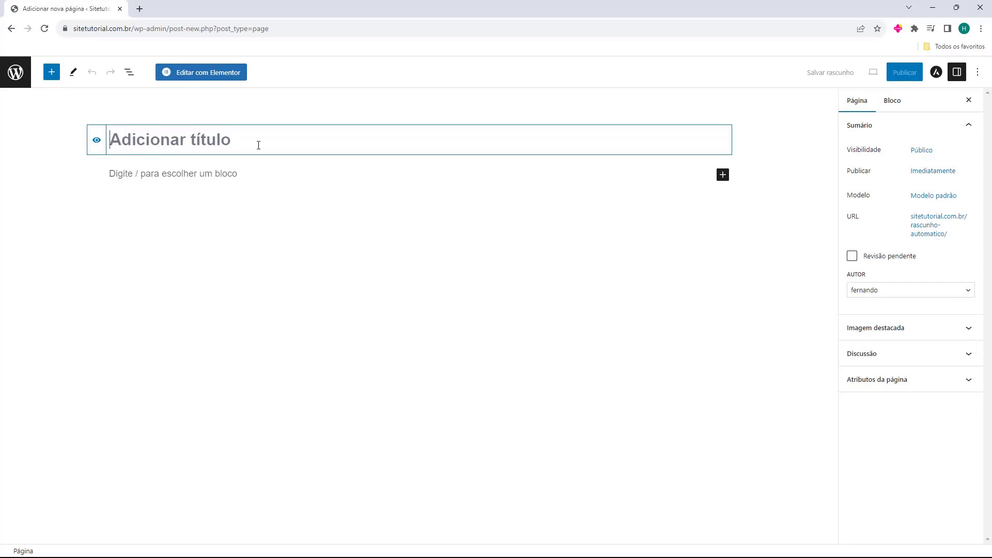
type("Pagina Tutorial")
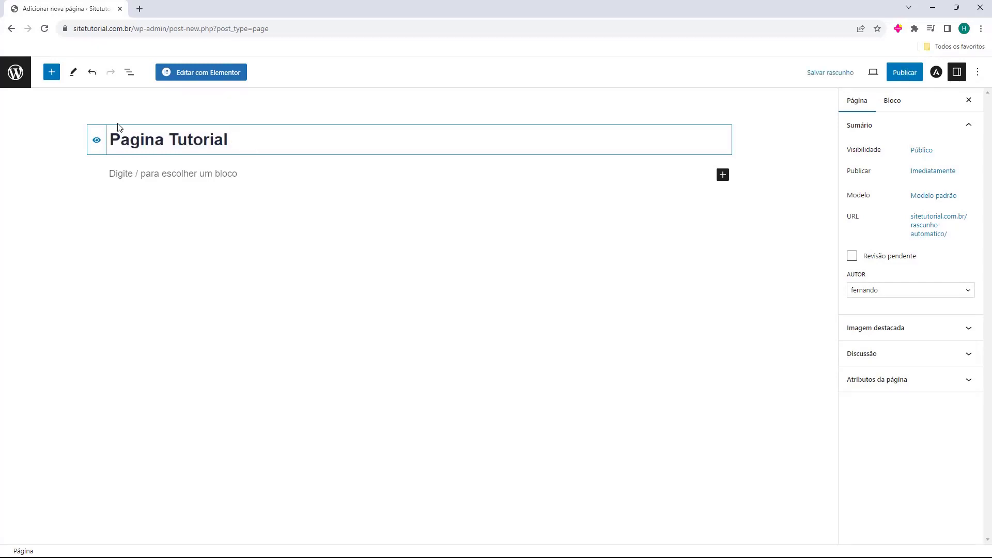
left_click(38, 160)
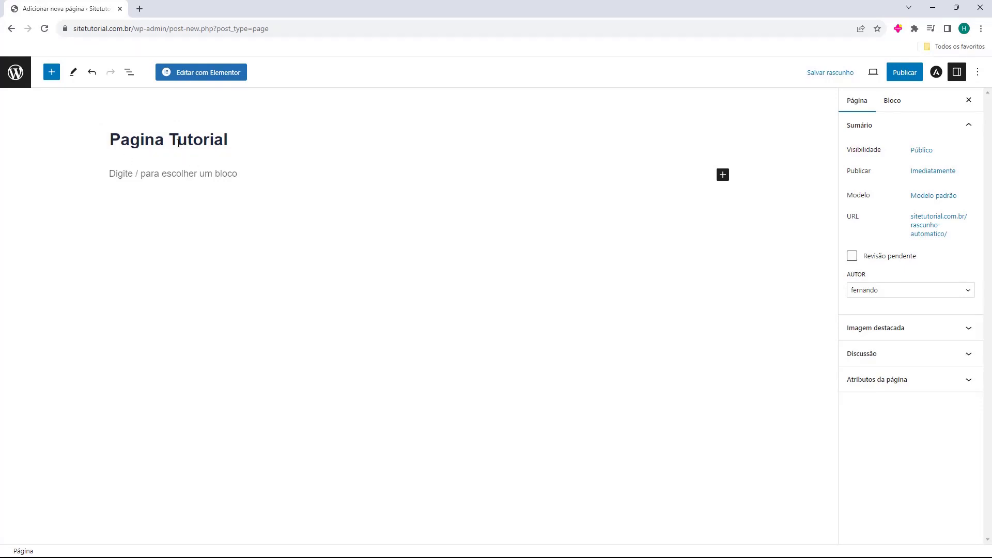
left_click(209, 74)
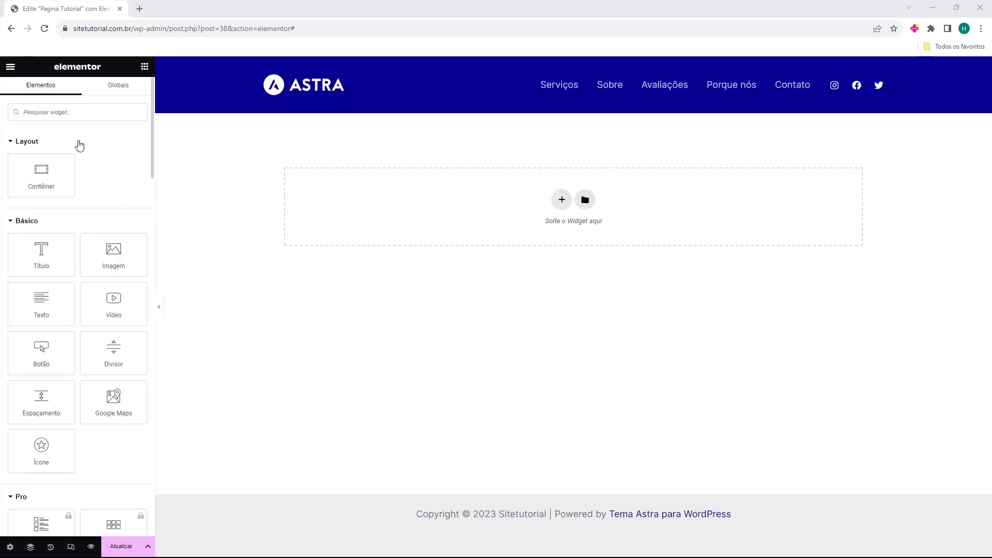
Add a single-column container with vertical direction to the empty page.
scroll(85, 181, "down", 8)
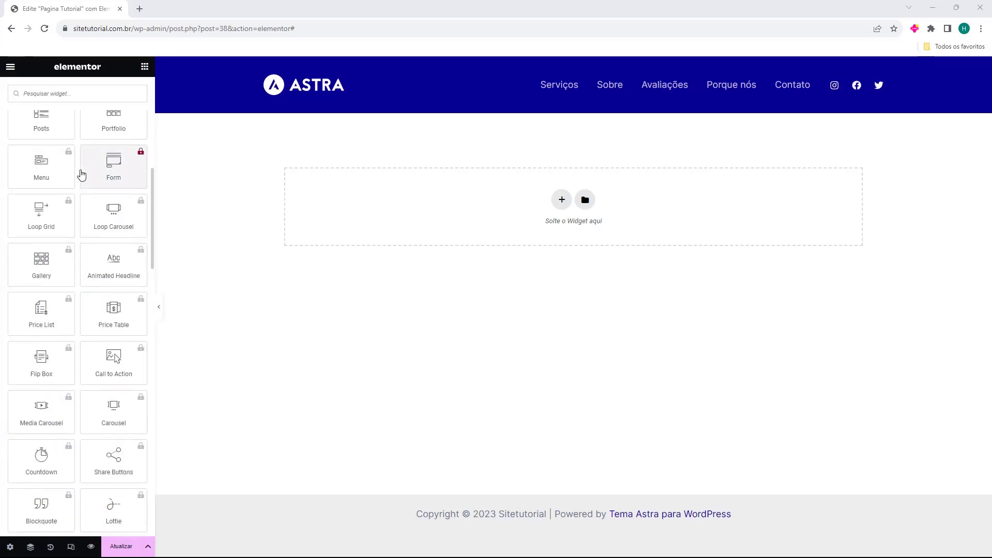
scroll(81, 175, "down", 10)
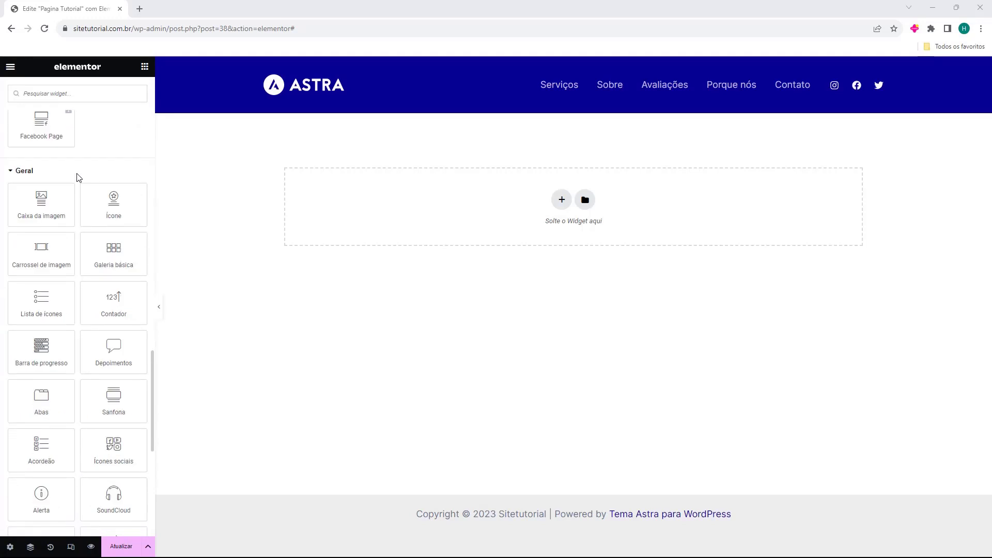
scroll(78, 177, "up", 18)
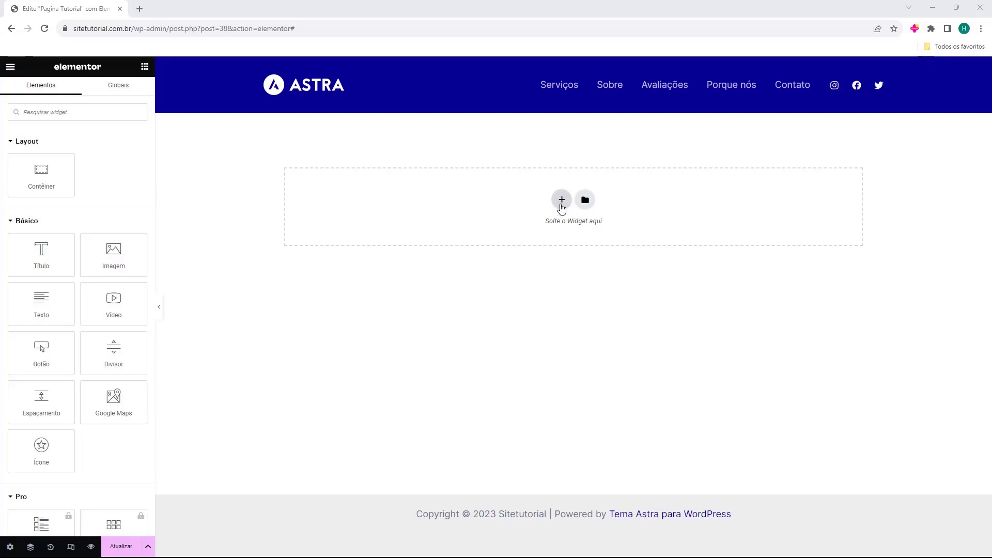
left_click(561, 204)
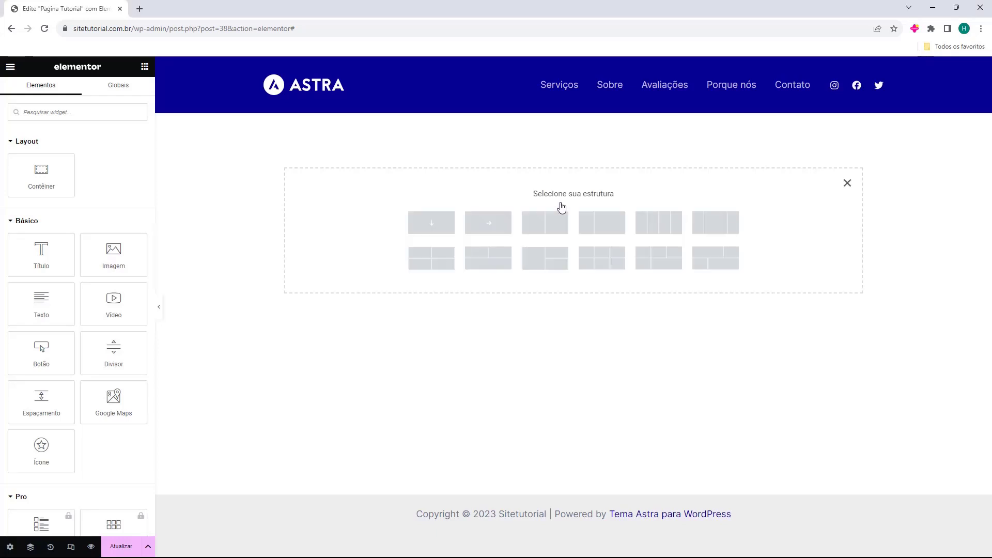
left_click(432, 223)
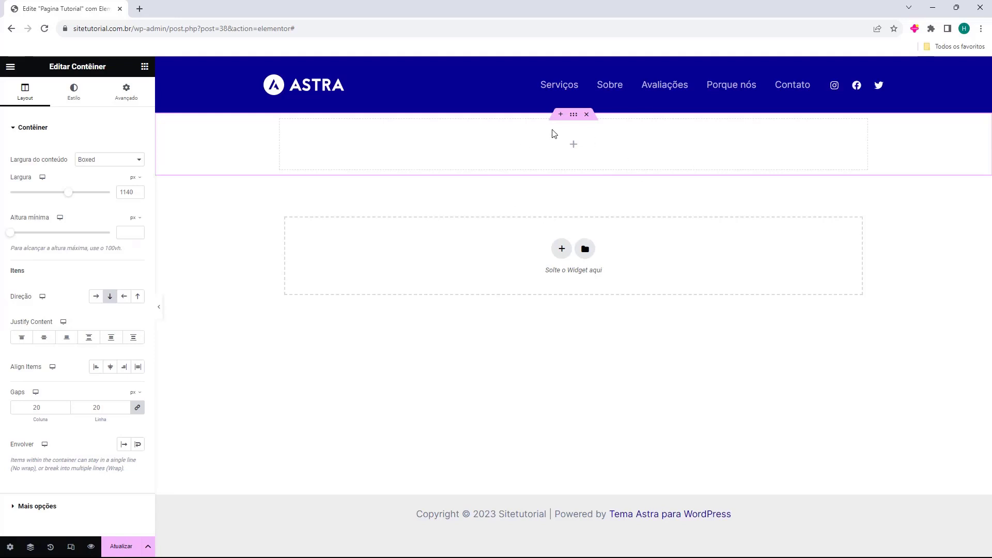
Place a Caixa da imagem widget from the Geral category into the new container.
left_click(144, 66)
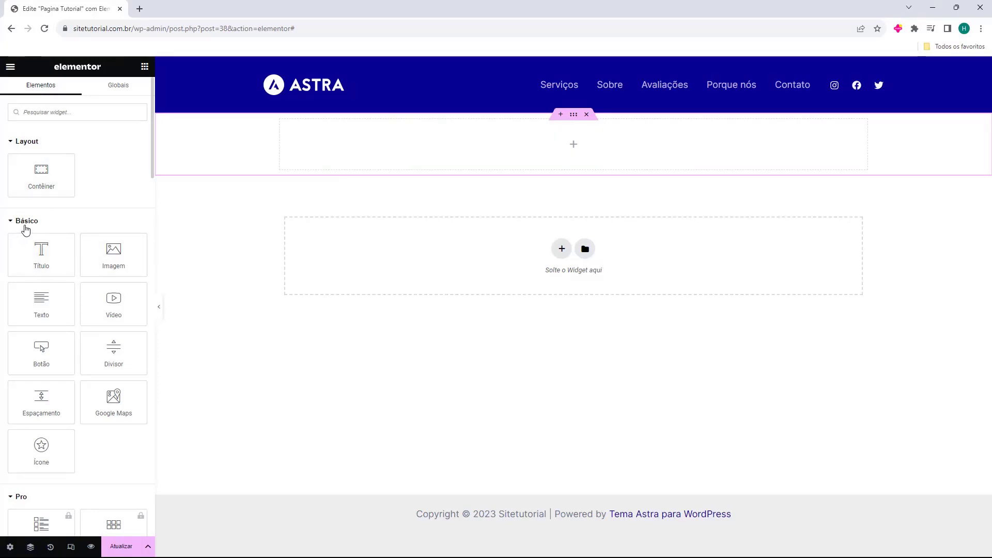
scroll(98, 179, "down", 4)
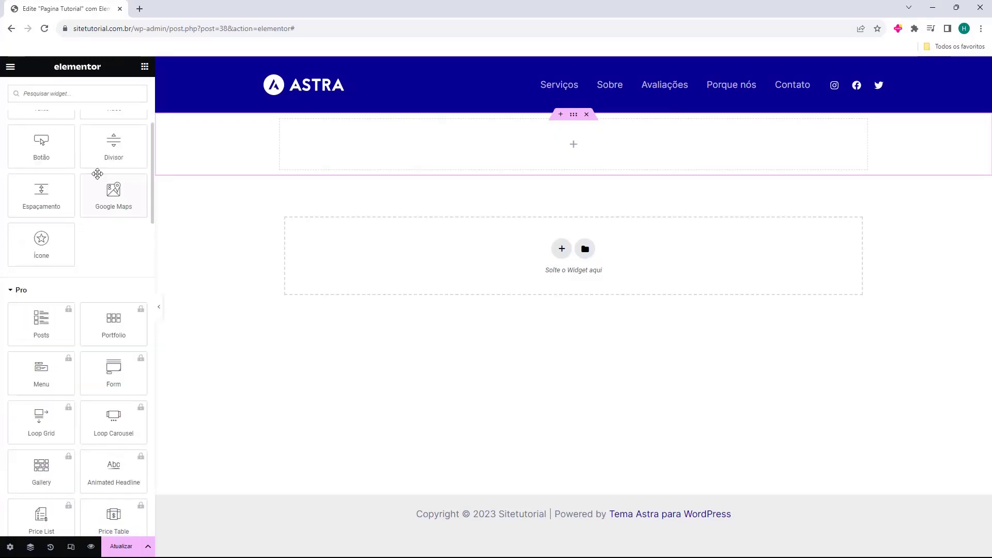
scroll(98, 173, "down", 1)
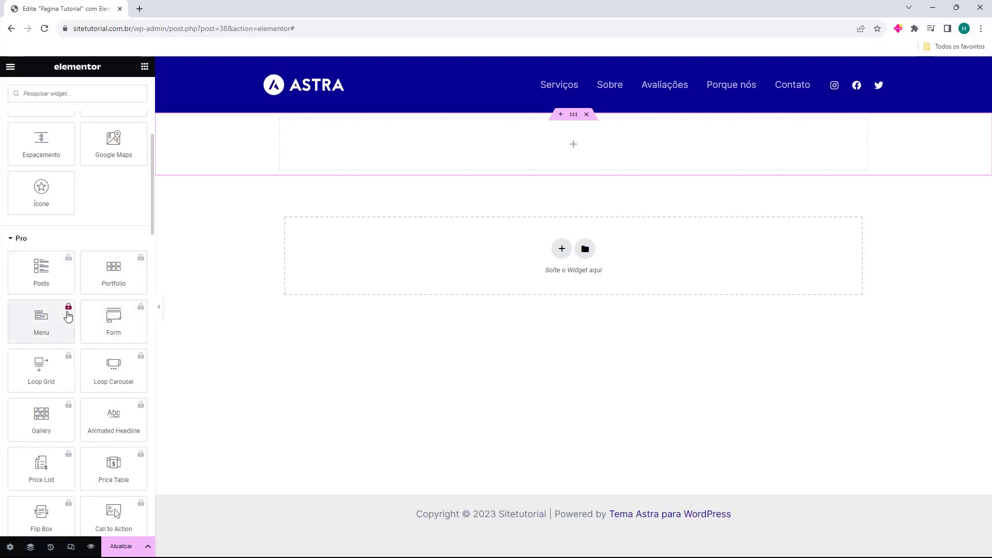
left_click(18, 239)
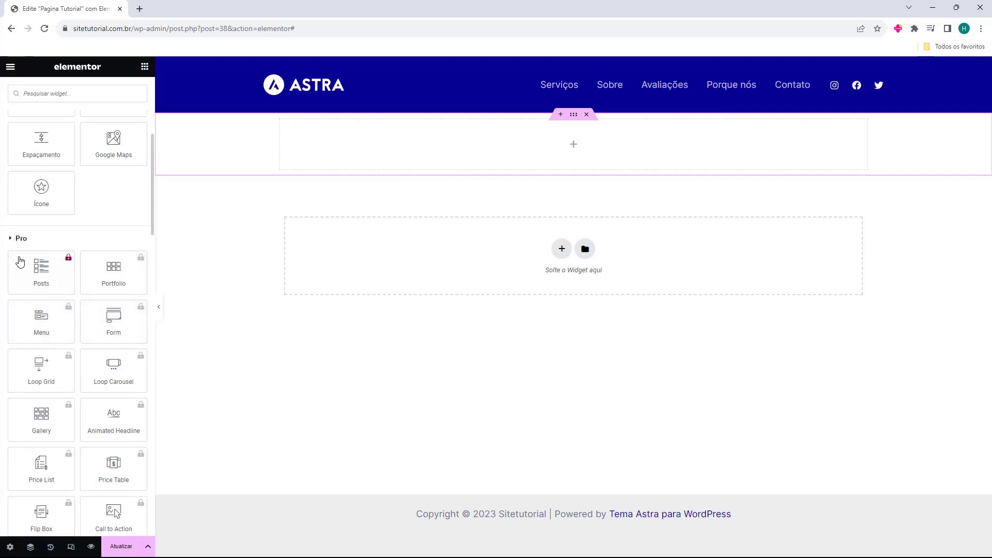
scroll(21, 246, "down", 1)
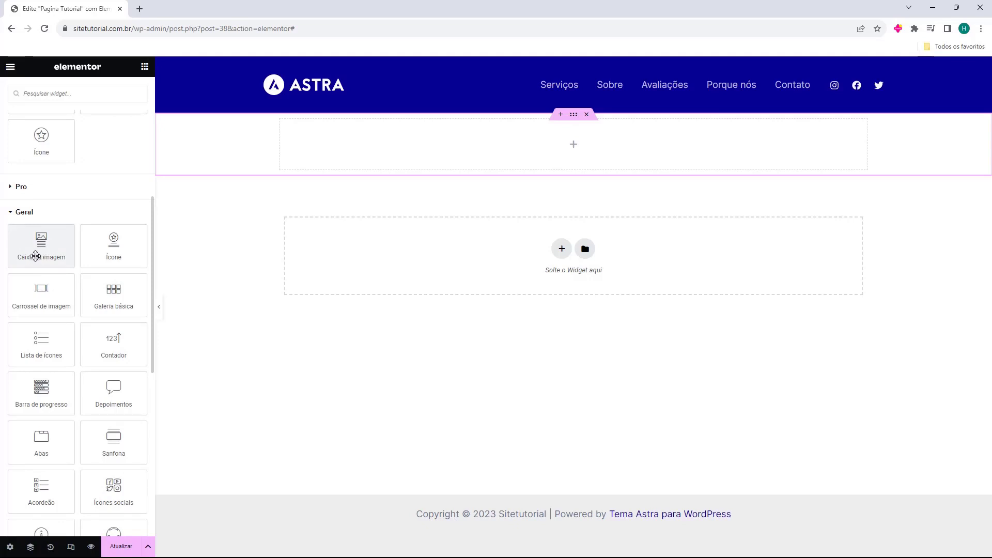
left_click_drag(36, 261, 378, 165)
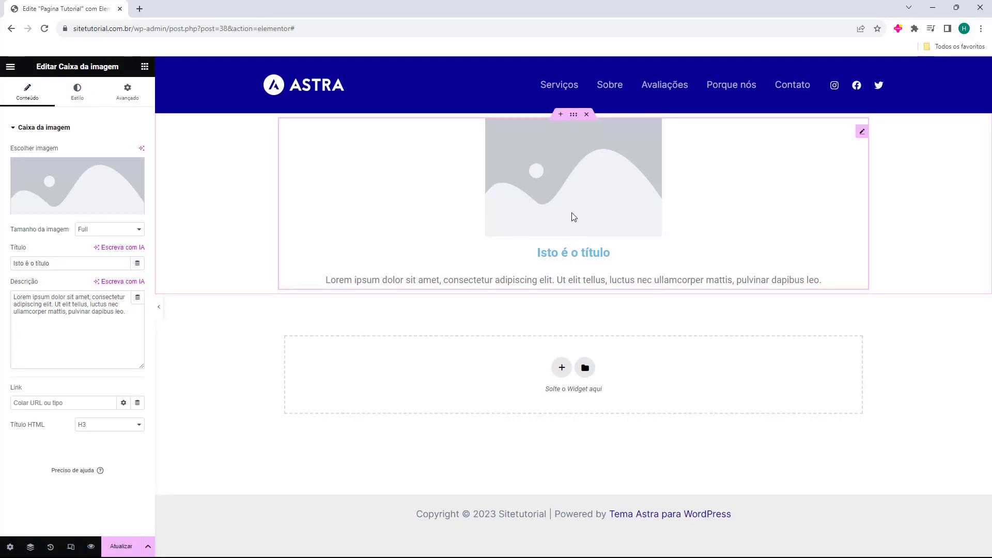
Try adding separate Imagem and Título widgets below the image box, and undo both additions.
left_click(145, 66)
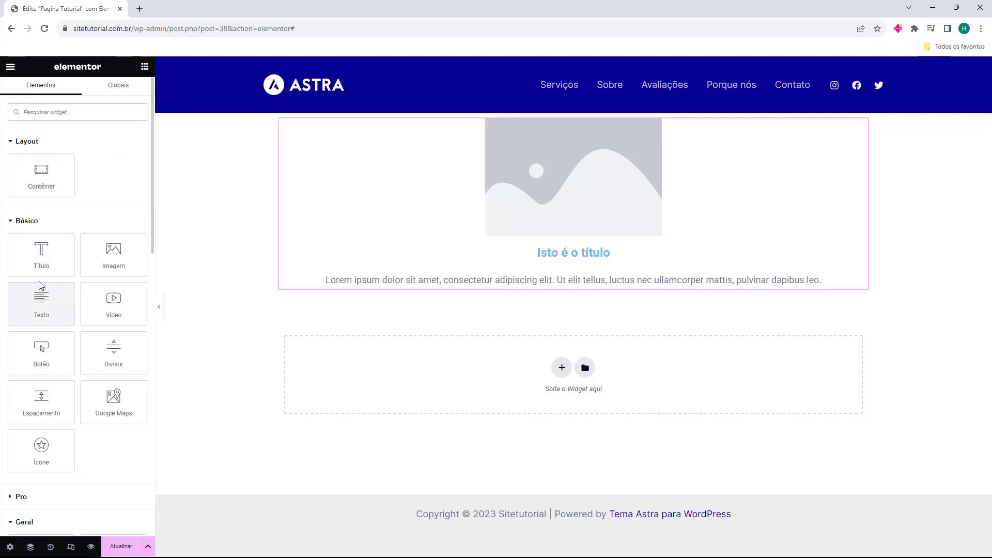
left_click_drag(113, 255, 320, 292)
scroll(286, 303, "down", 7)
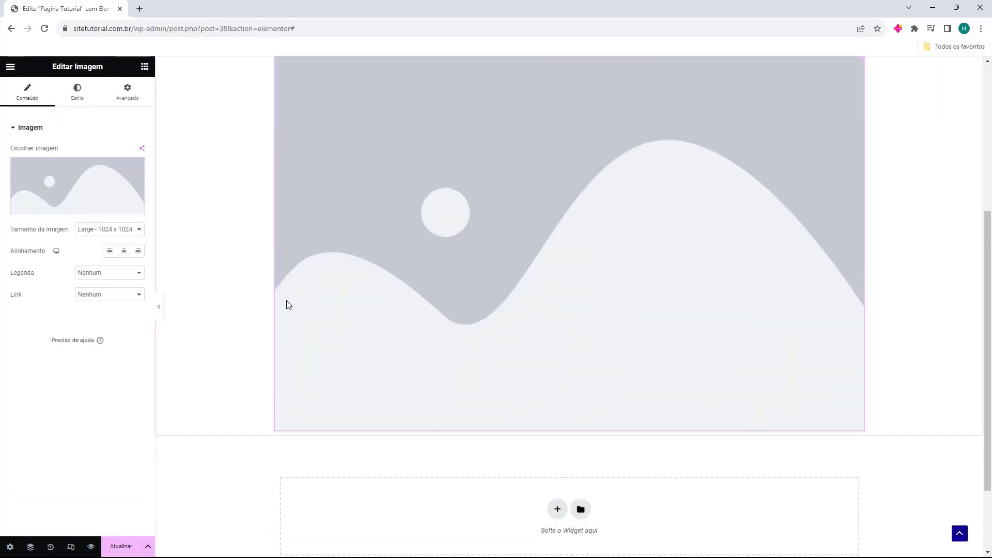
left_click(145, 67)
left_click_drag(41, 255, 478, 331)
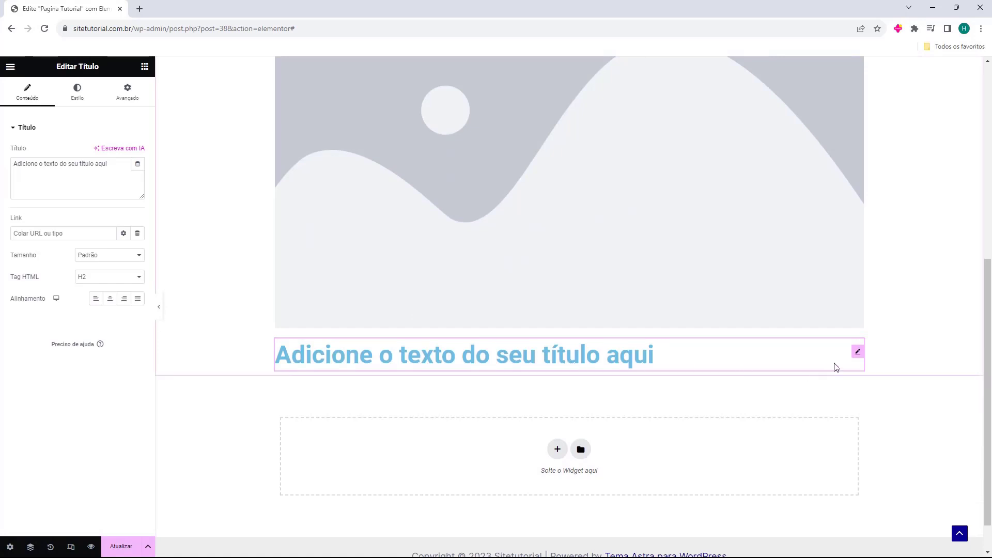
key("ctrl+z")
key("ctrl+z")
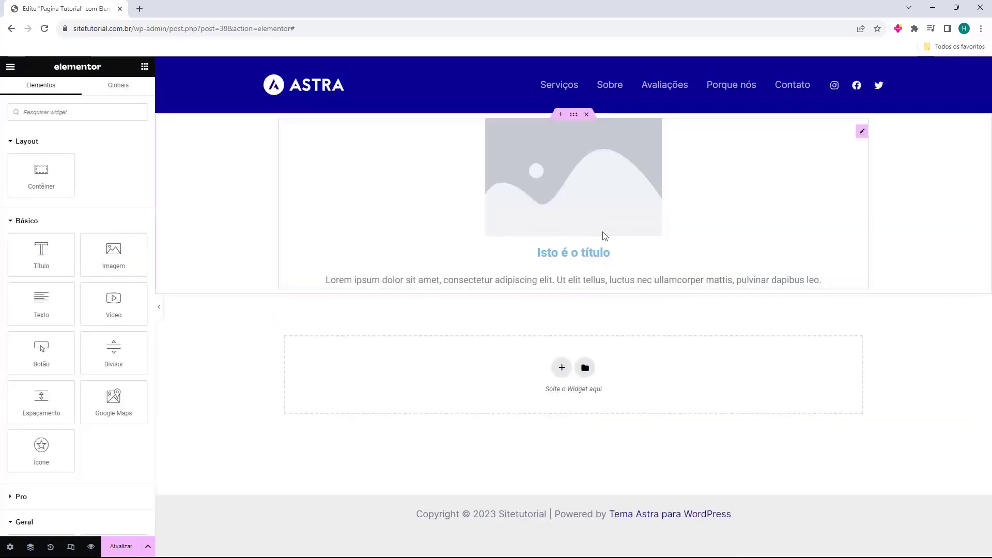
Set the image box's picture to Imagem-Exemplo.png from the media library.
left_click(516, 207)
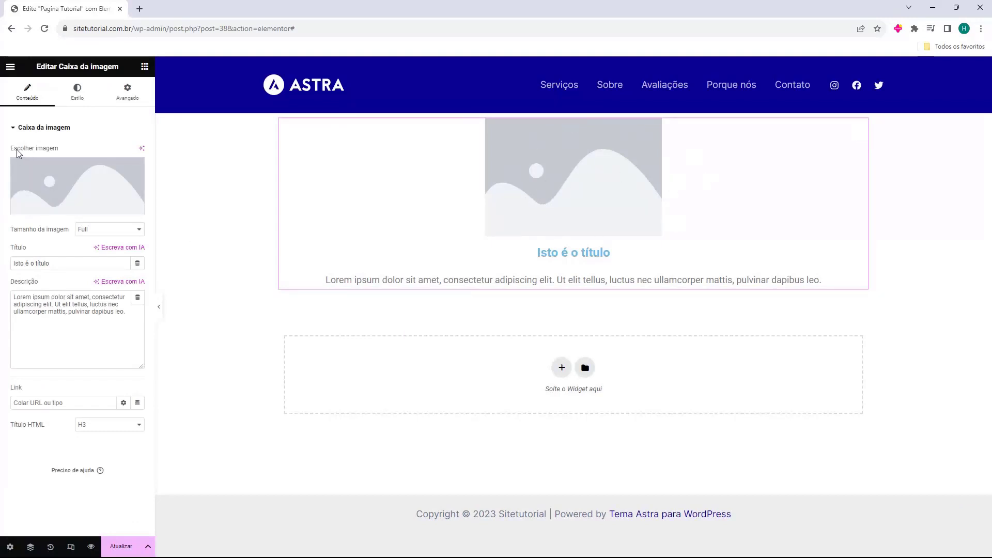
mouse_move(52, 175)
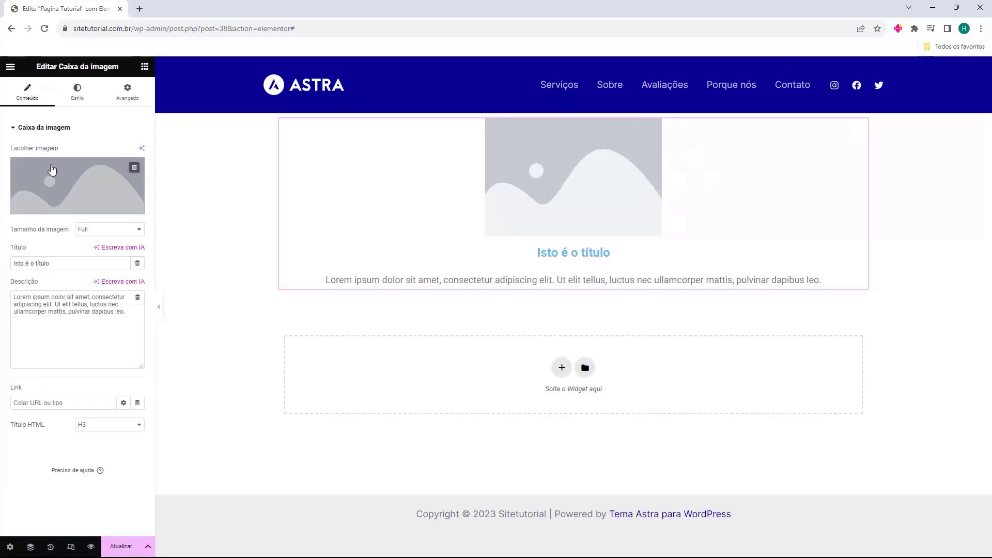
left_click(87, 181)
left_click(156, 109)
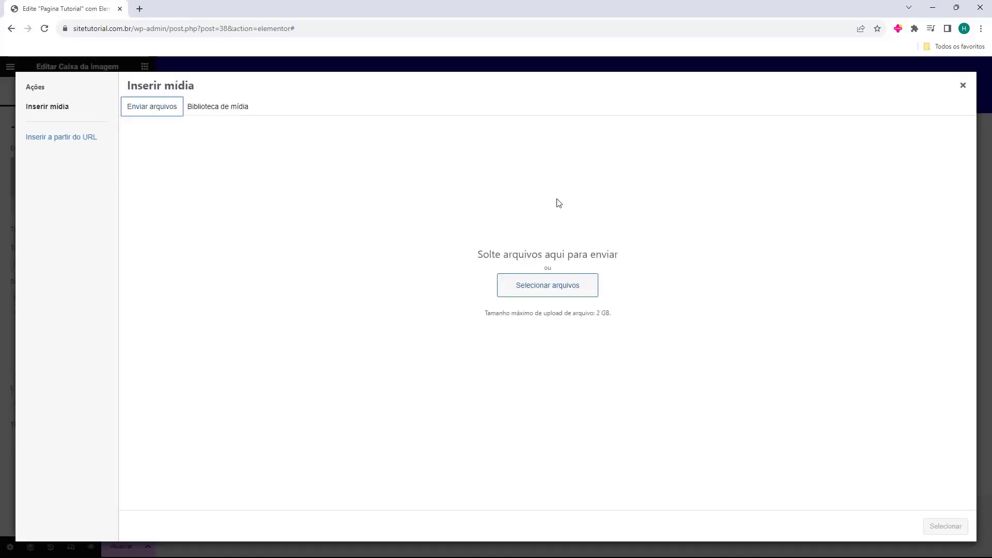
left_click(204, 106)
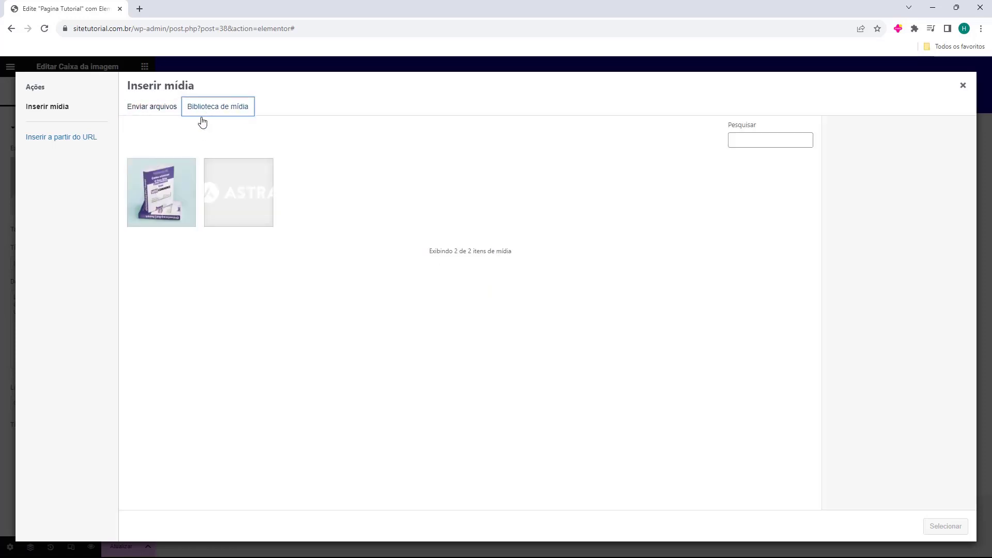
left_click(164, 188)
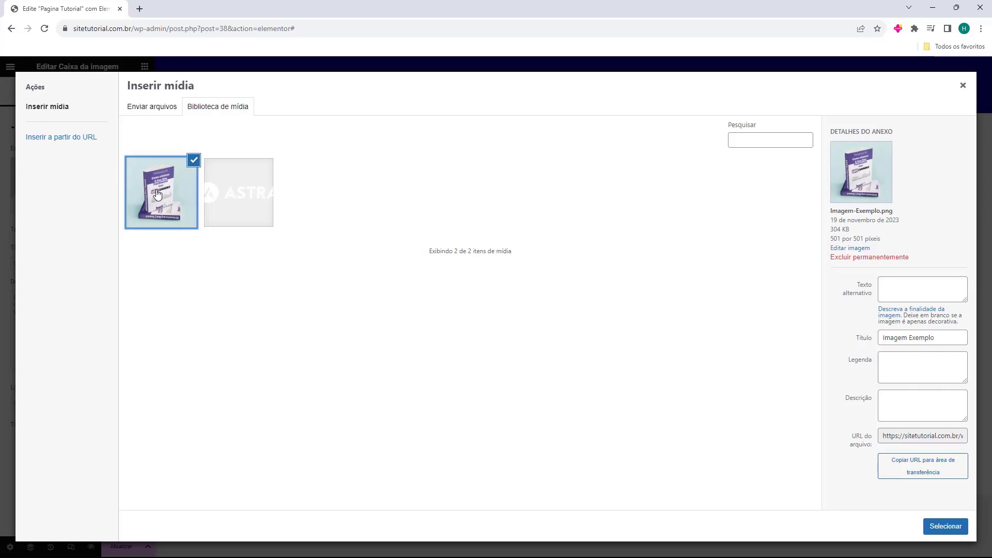
left_click(936, 533)
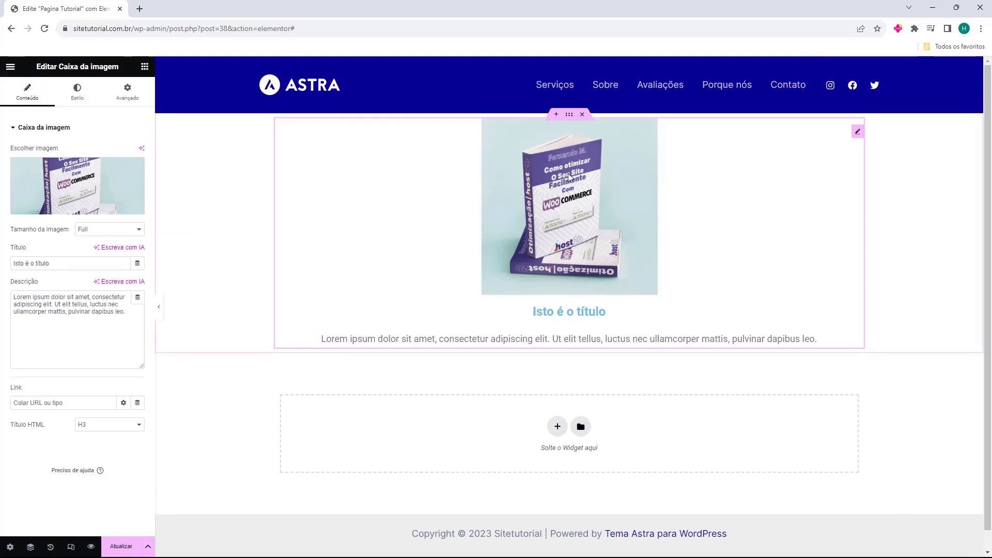
Try the Thumbnail 150 x 150 and Medium 300 x 300 sizes for the image box's picture and return it to Full.
left_click_drag(12, 234, 56, 232)
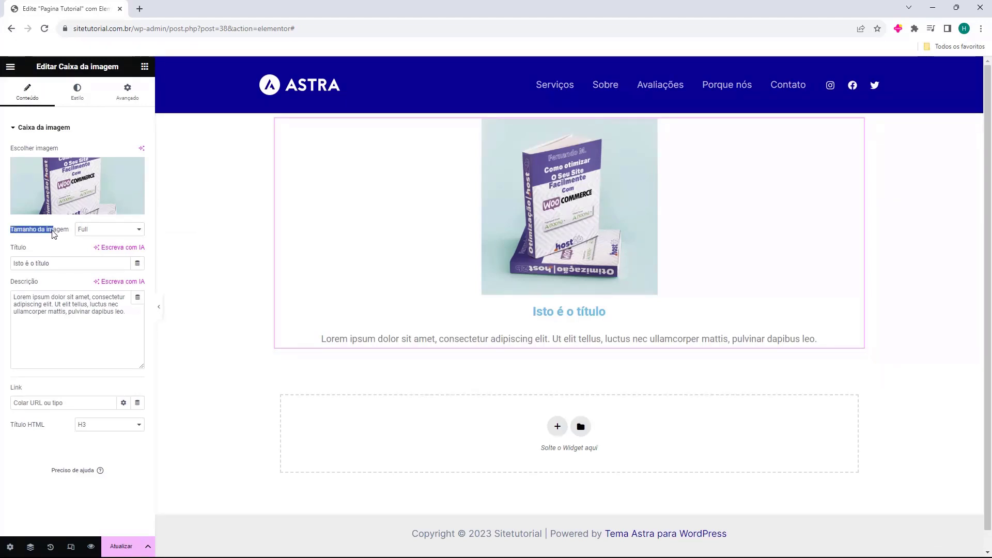
left_click(108, 229)
left_click(95, 237)
left_click(95, 234)
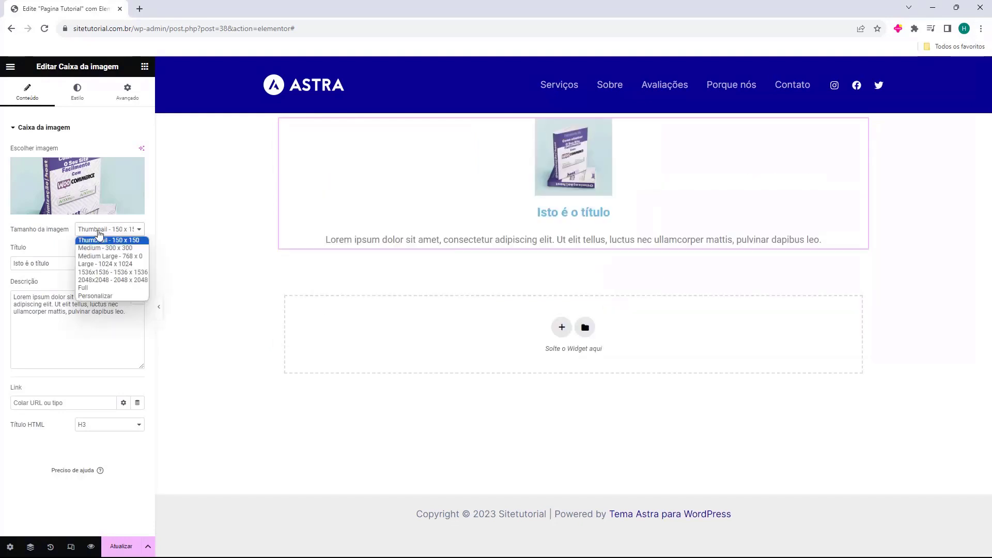
left_click(98, 248)
left_click(99, 231)
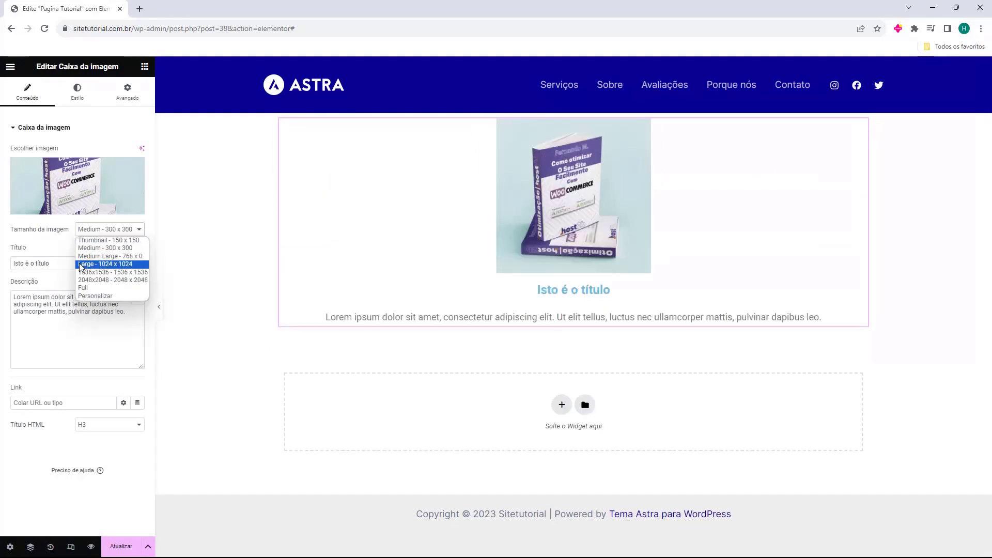
left_click(82, 288)
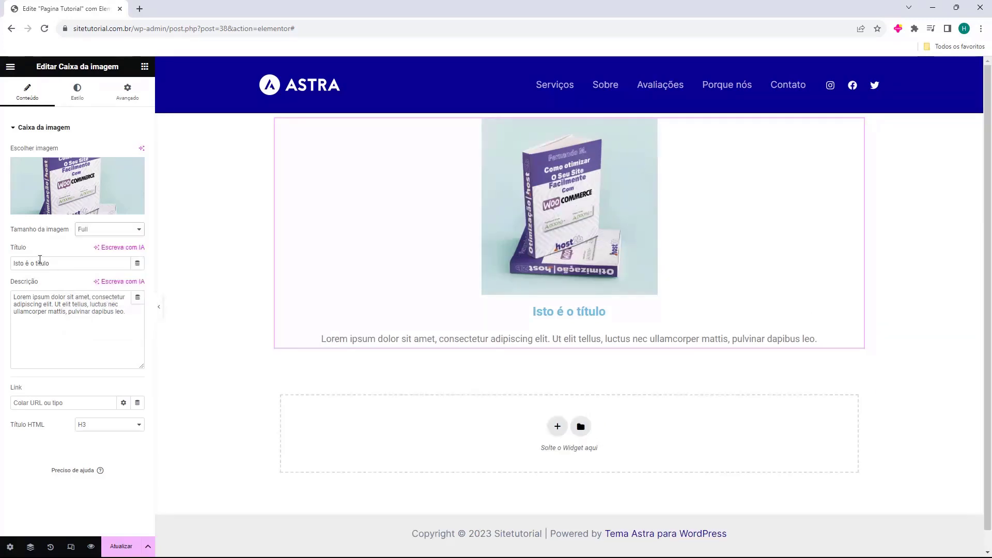
left_click(83, 236)
left_click(83, 236)
Set the image box's title to "Exemplo de Titulo" and extend its description with a second copy of the Lorem ipsum text.
triple_click(62, 264)
key("BackSpace")
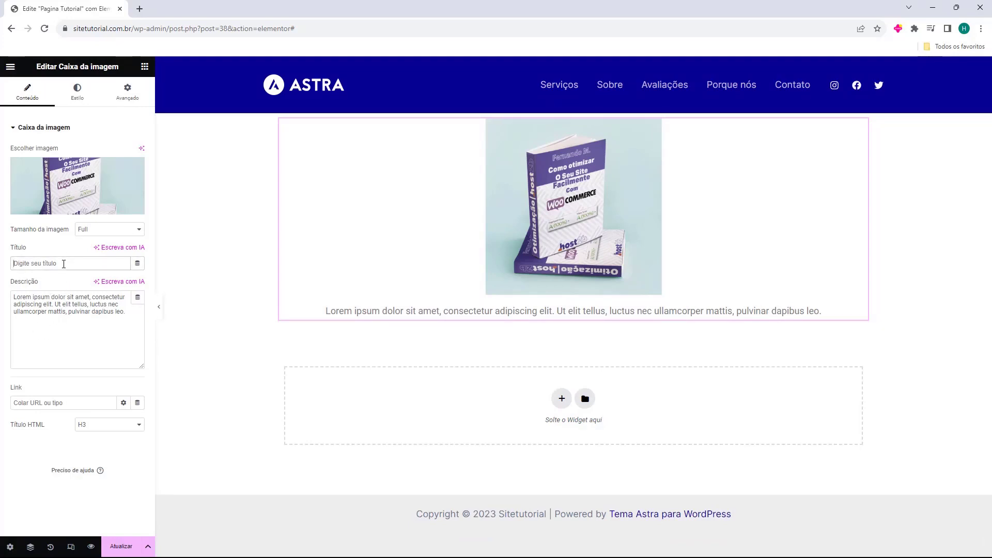
type("Exemplo de Titulo")
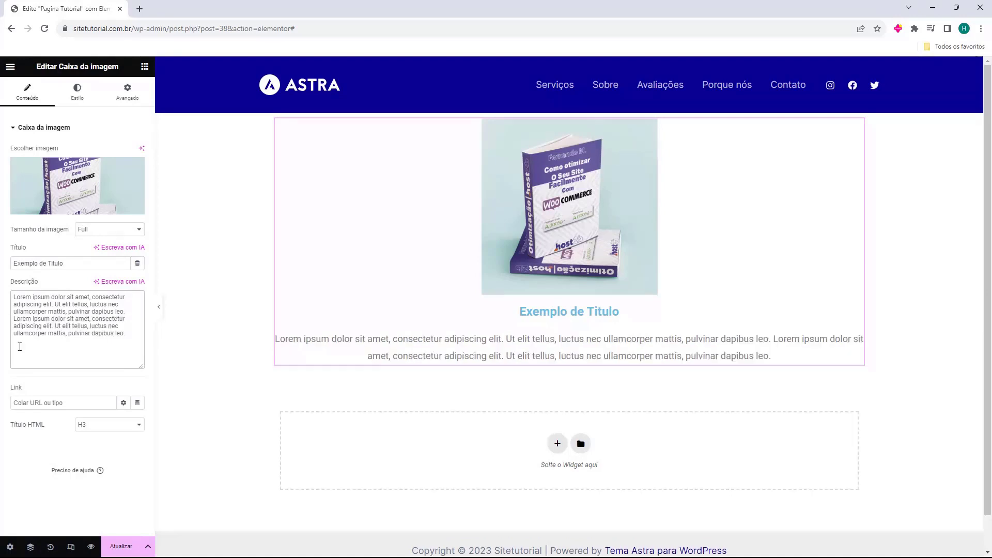
left_click(15, 321)
left_click(31, 401)
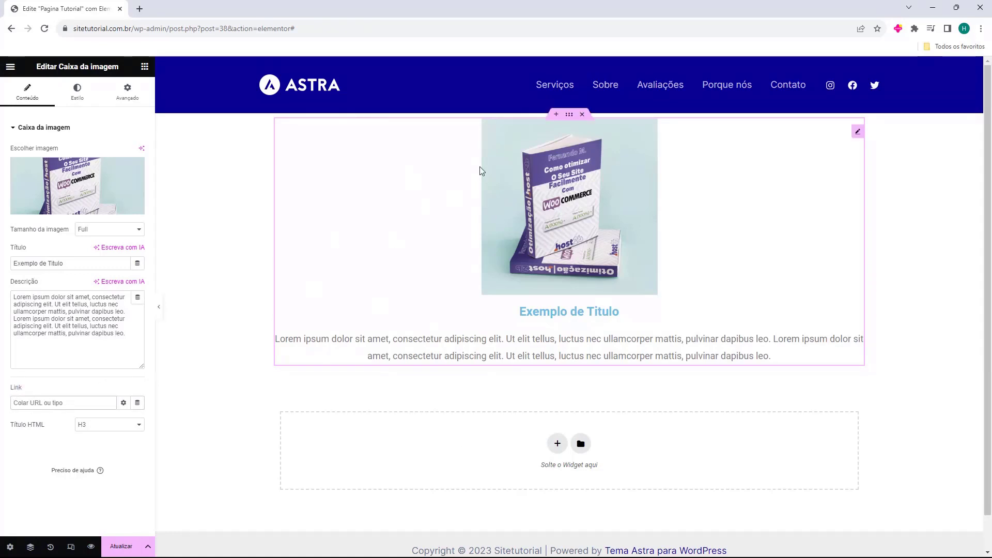
Try H1 as the HTML tag of the image box's title and set it to H2.
left_click_drag(12, 427, 25, 426)
left_click(23, 426)
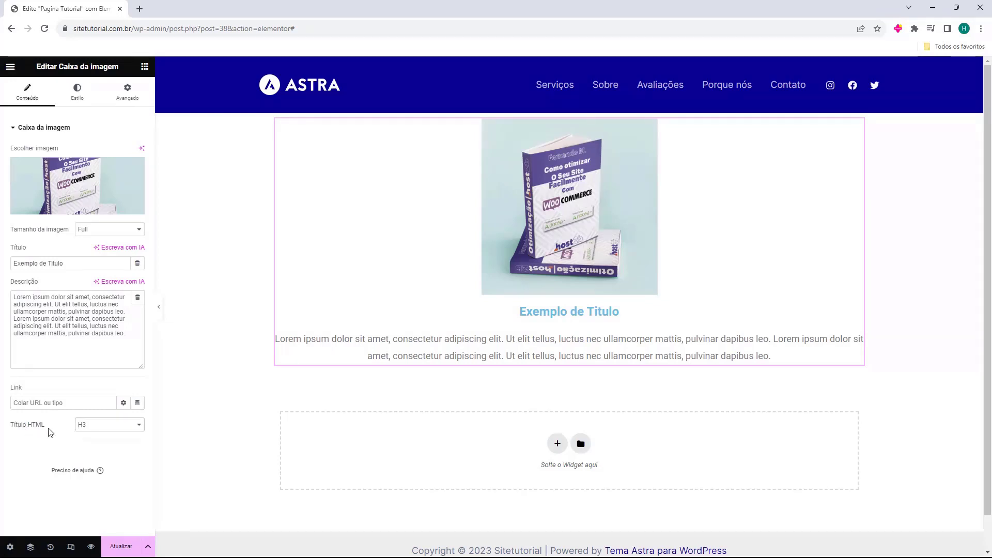
left_click(93, 427)
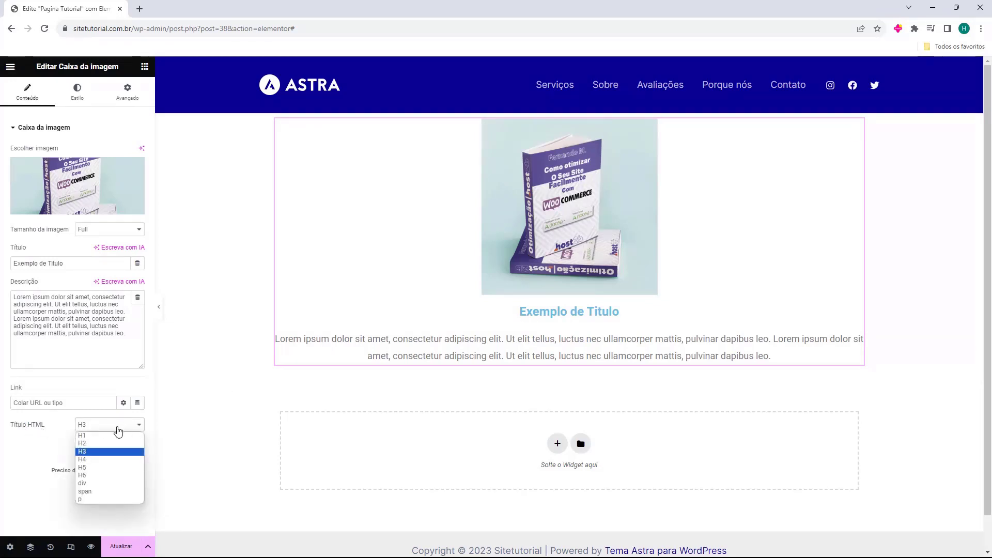
left_click(110, 435)
left_click(111, 427)
left_click(111, 443)
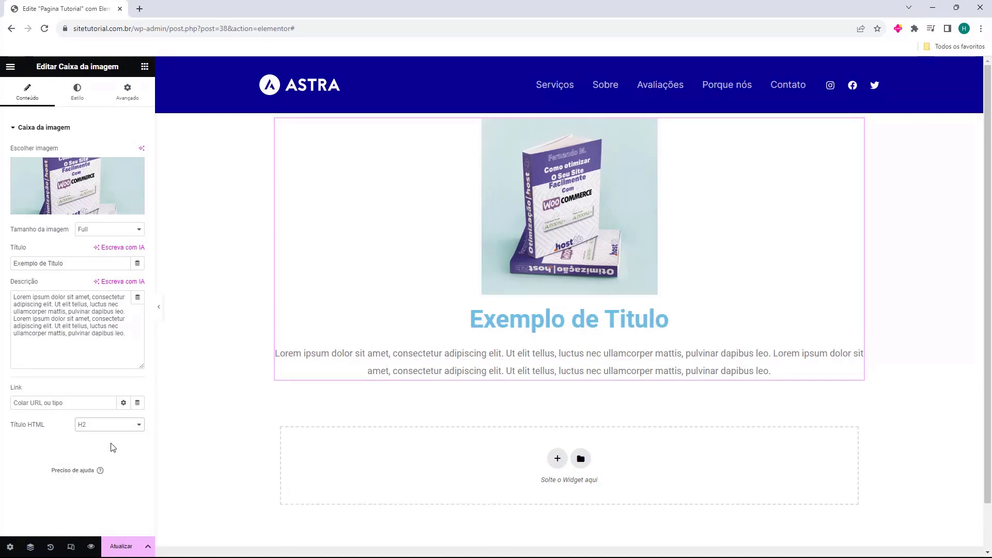
Set the HTML tag of the image box's title to H3.
left_click(110, 424)
left_click(110, 451)
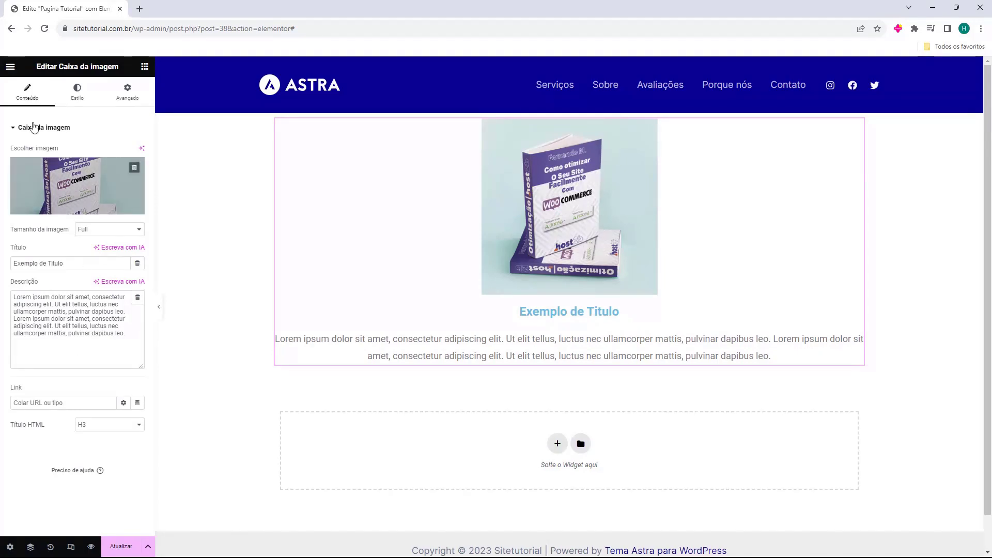
Try the Direita and Superior image positions in the image box's style settings and set the position to Esquerda.
left_click(76, 99)
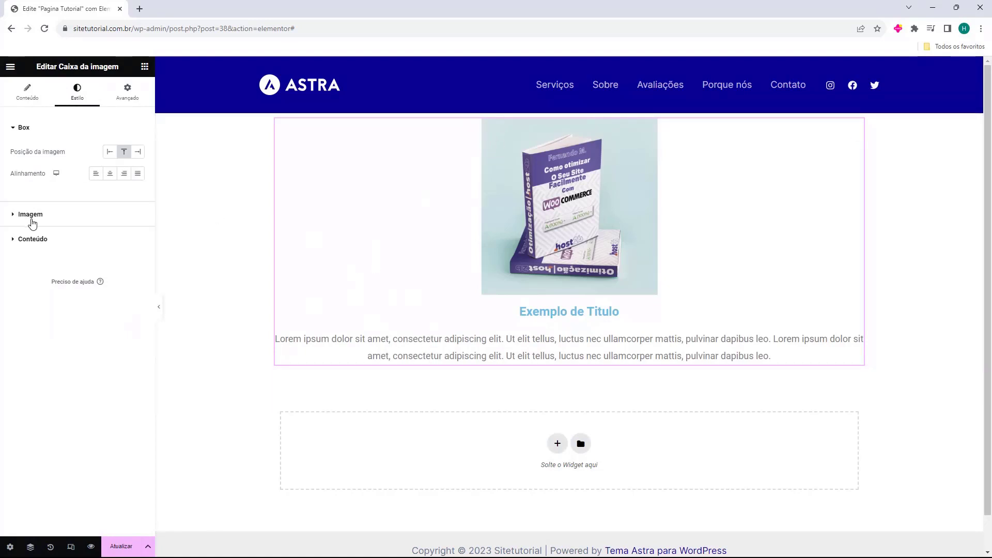
left_click_drag(14, 157, 46, 162)
left_click(19, 164)
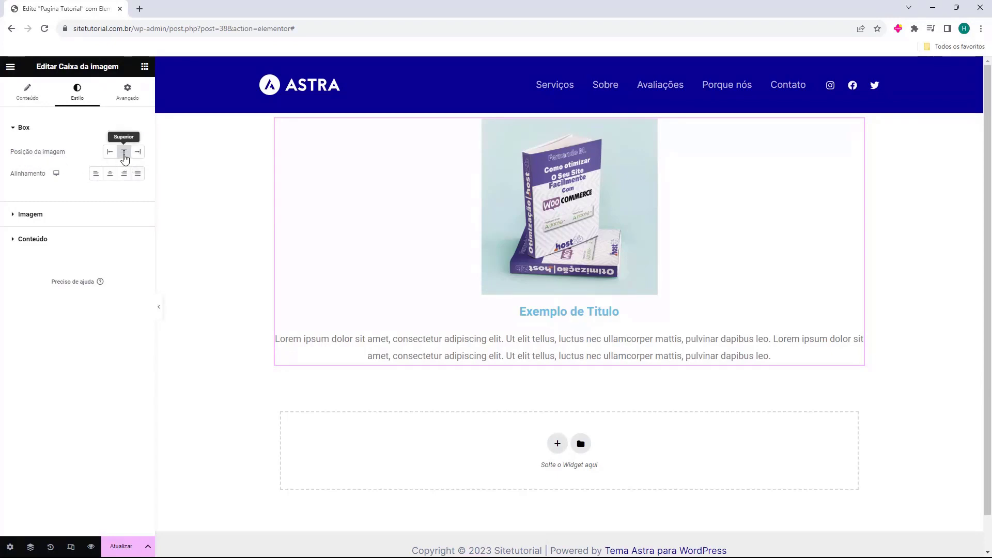
left_click(109, 152)
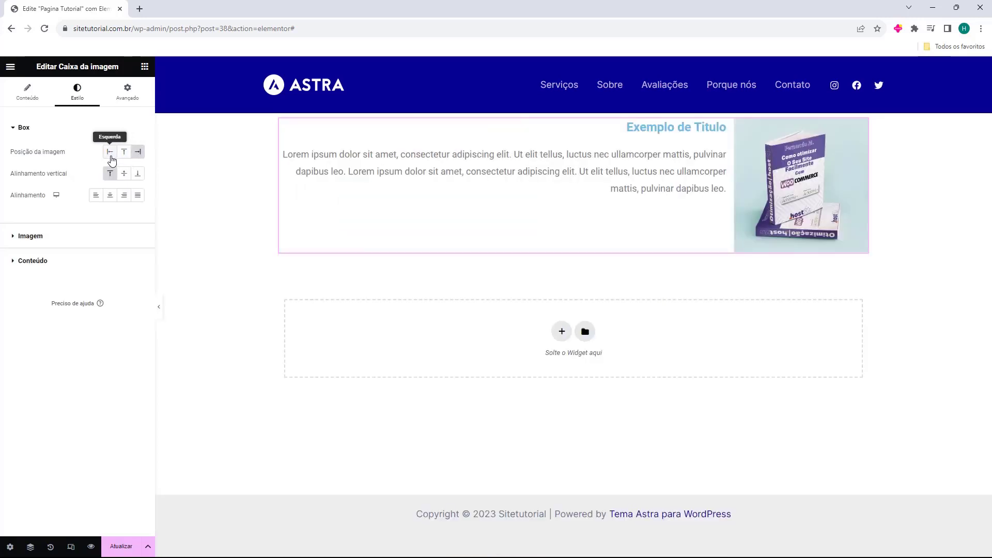
left_click(110, 151)
left_click(136, 152)
left_click(123, 152)
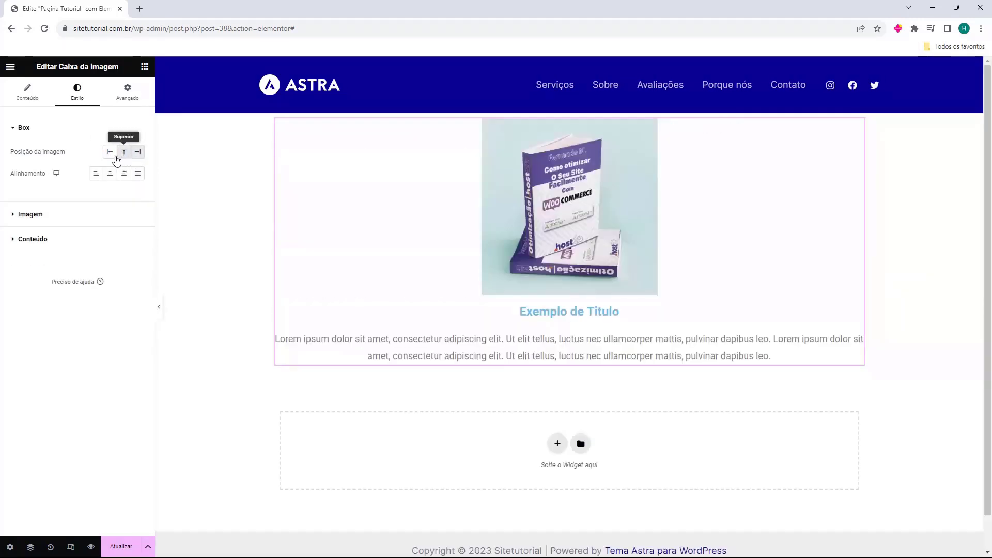
left_click(112, 152)
left_click(124, 152)
left_click(110, 152)
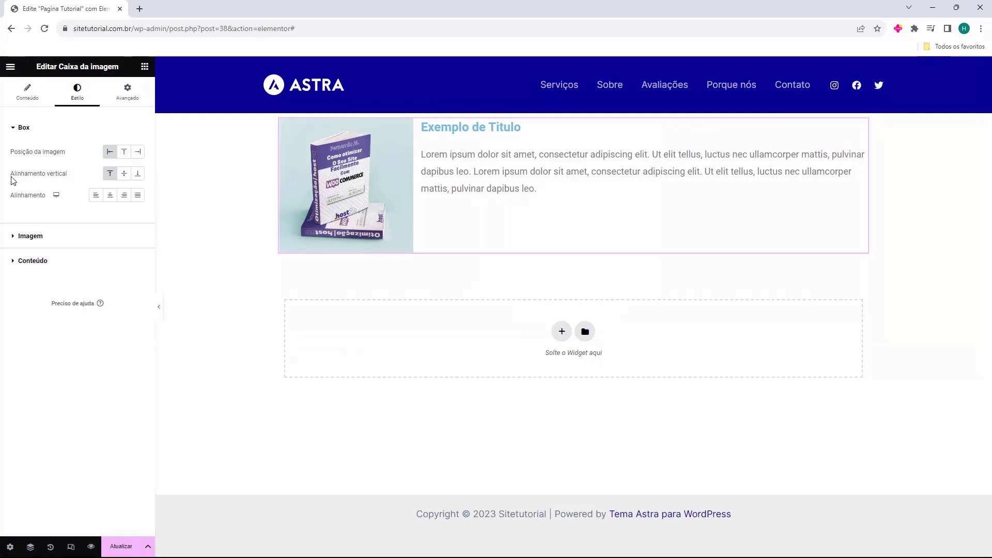
Try the bottom vertical alignment for the image box's text and set it to Meio.
left_click_drag(11, 177, 57, 173)
left_click(107, 174)
left_click(123, 176)
left_click(137, 176)
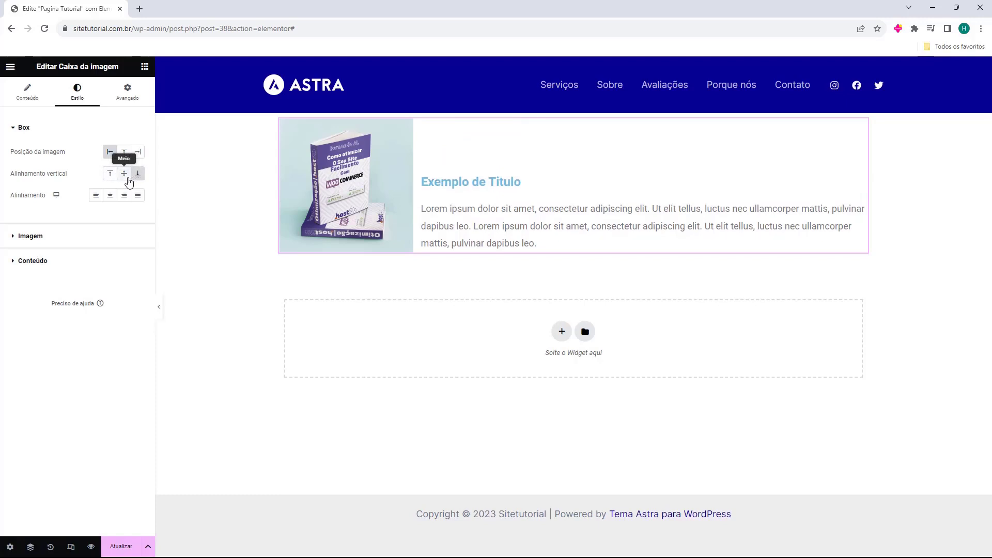
left_click(124, 176)
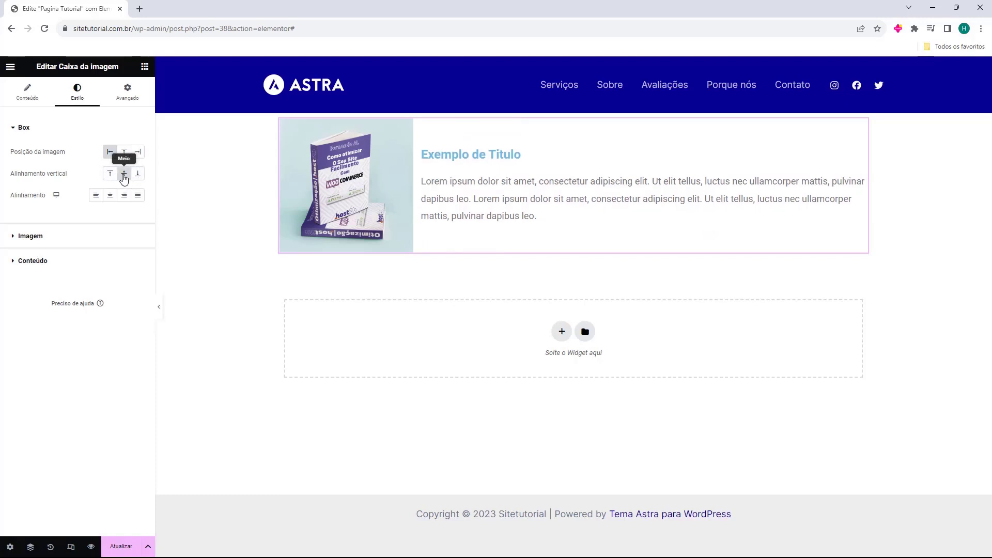
Try the centred, right and justified alignments for the image box's text and set it to left-aligned.
left_click_drag(8, 199, 30, 200)
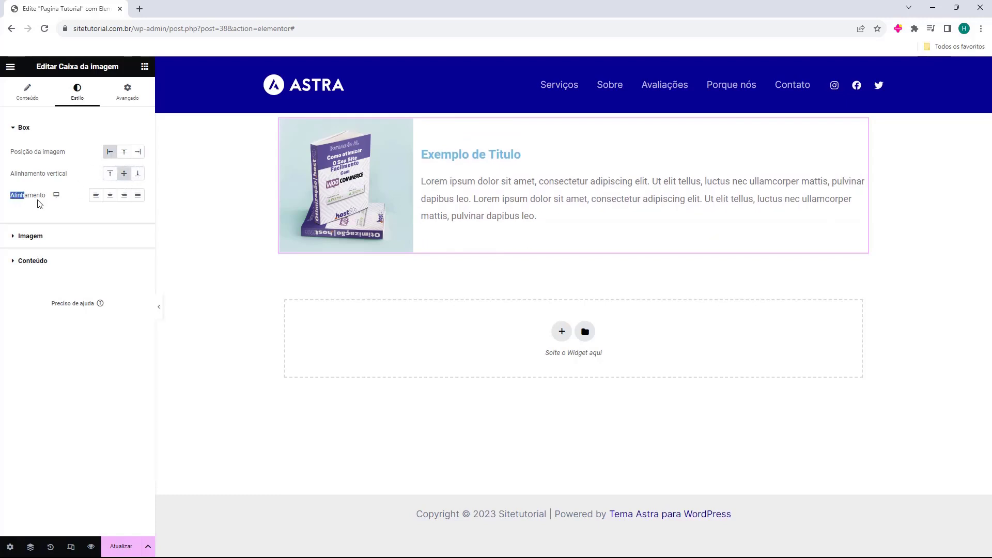
left_click(95, 197)
left_click(106, 199)
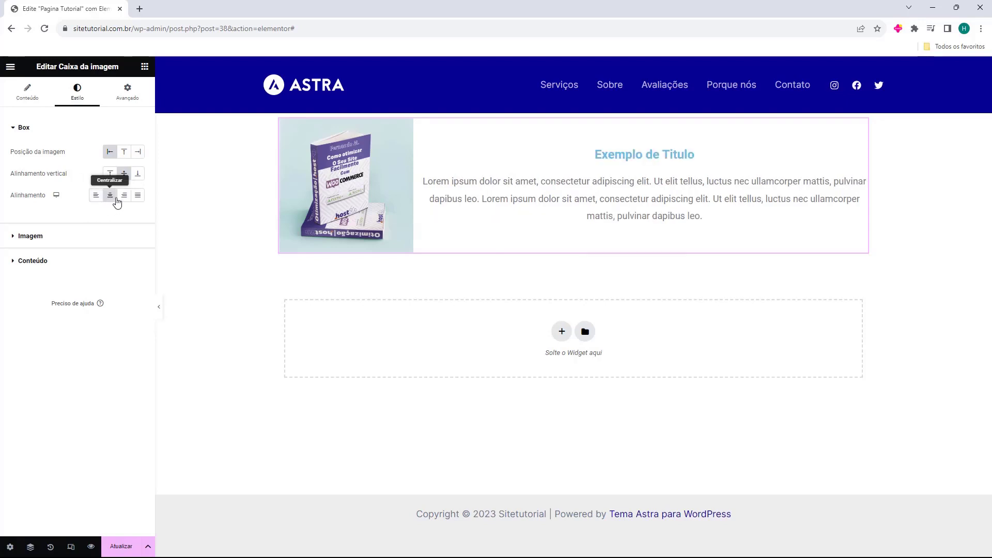
left_click(124, 198)
left_click(138, 196)
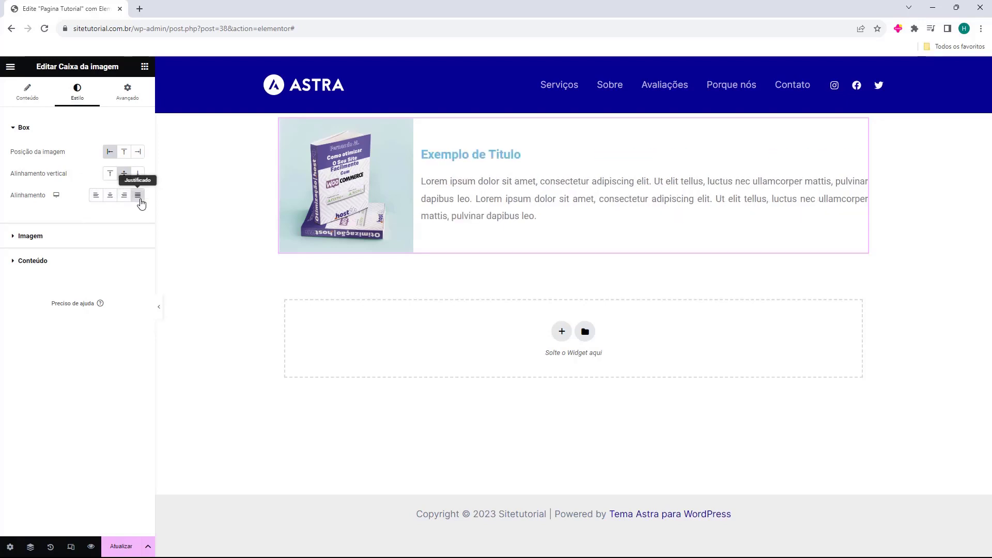
left_click(106, 200)
left_click(95, 200)
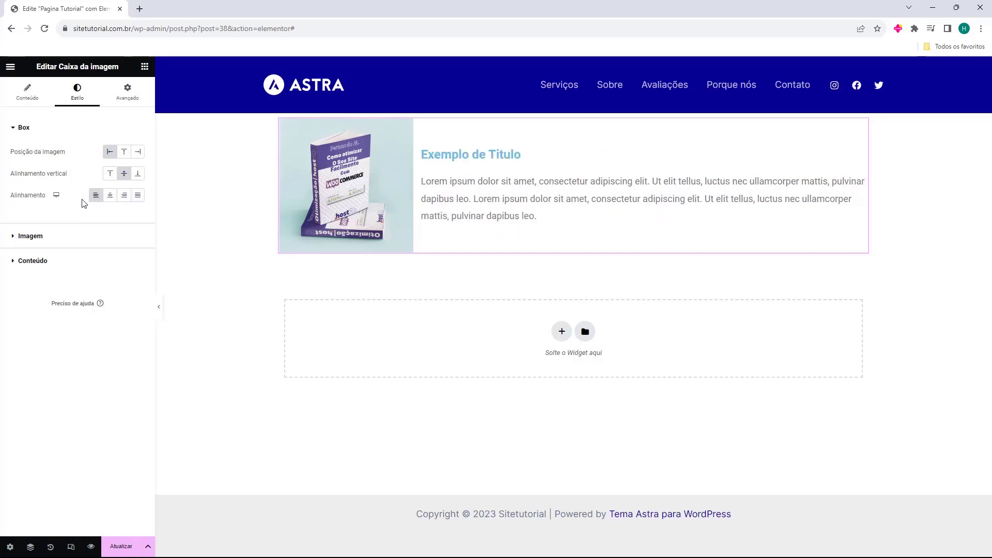
Set the spacing of the image box's picture to 20 px.
left_click(43, 235)
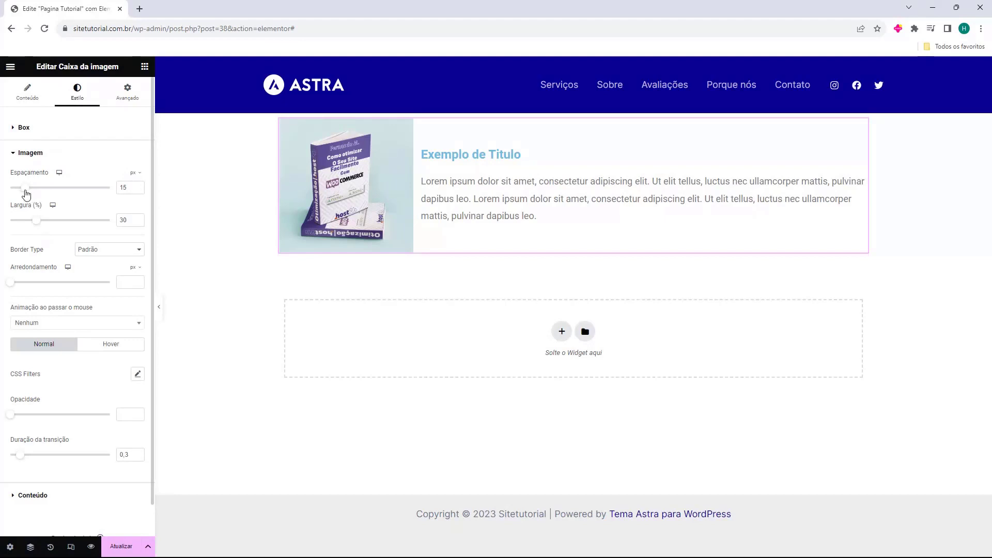
left_click_drag(26, 194, 37, 226)
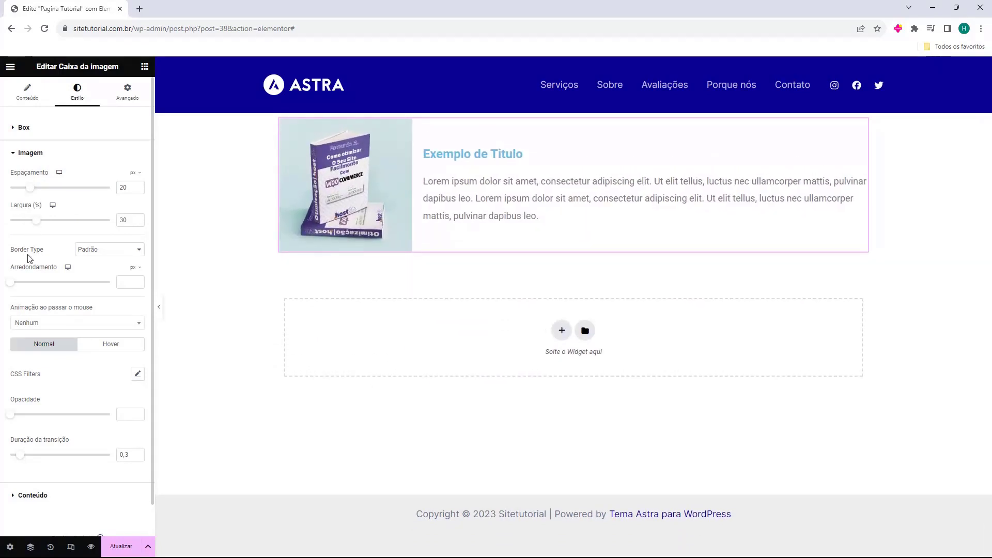
Try the Sólido and Duplo border types on the image box's picture and return to Sólido.
left_click(88, 249)
left_click(86, 276)
left_click(105, 252)
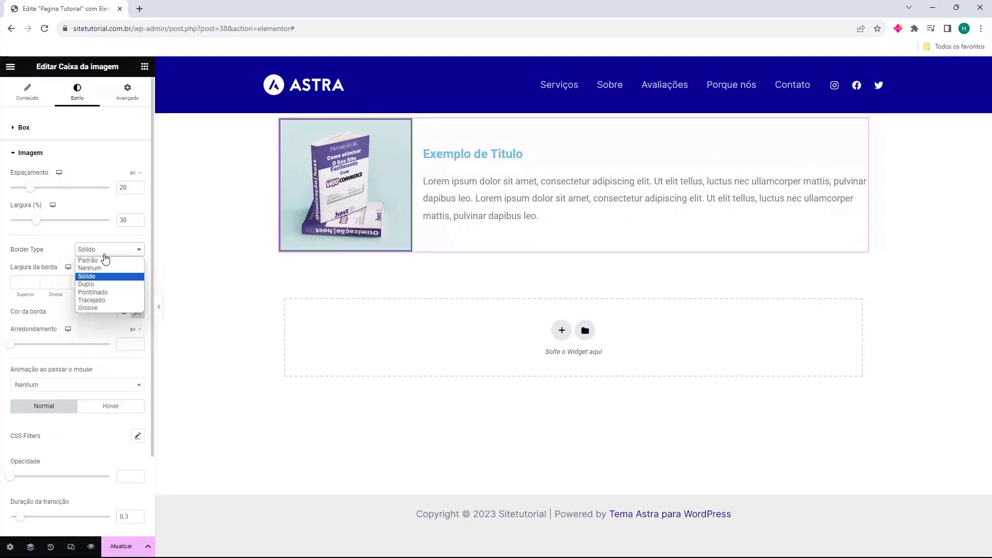
left_click(87, 284)
left_click(114, 253)
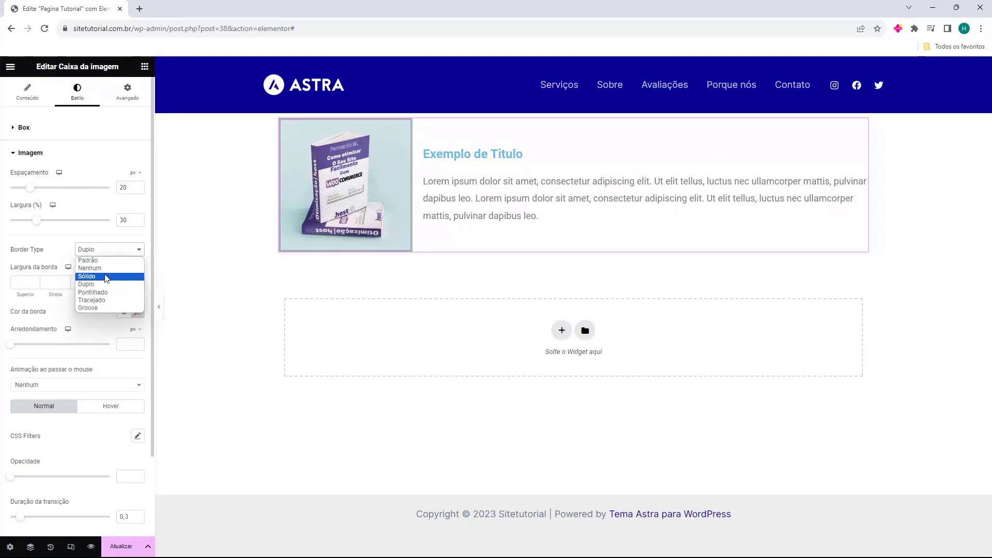
left_click(106, 277)
Set the picture's border width to 10 px on all four sides.
left_click(35, 281)
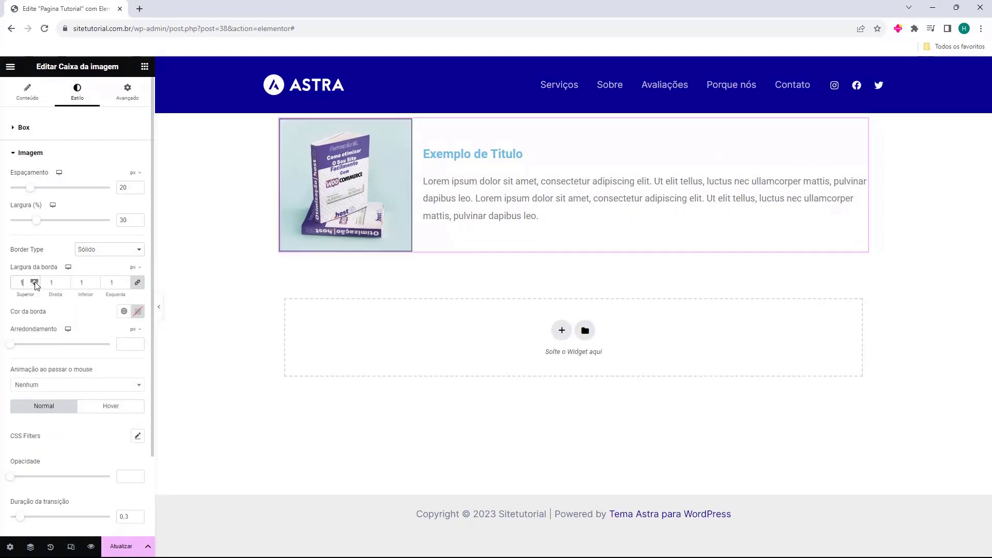
left_click(35, 281)
left_click(35, 281)
left_click(34, 281)
left_click(34, 281)
left_click(35, 281)
left_click_drag(35, 281, 23, 316)
Try white (#FFFFFF) as the picture's border colour and change it to black.
left_click(138, 311)
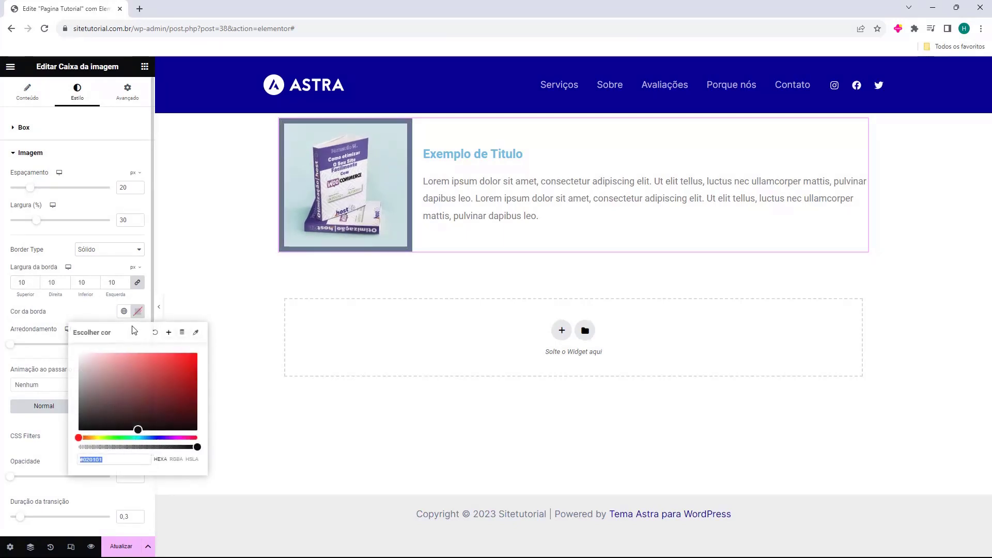
left_click_drag(148, 365, 52, 325)
left_click(57, 309)
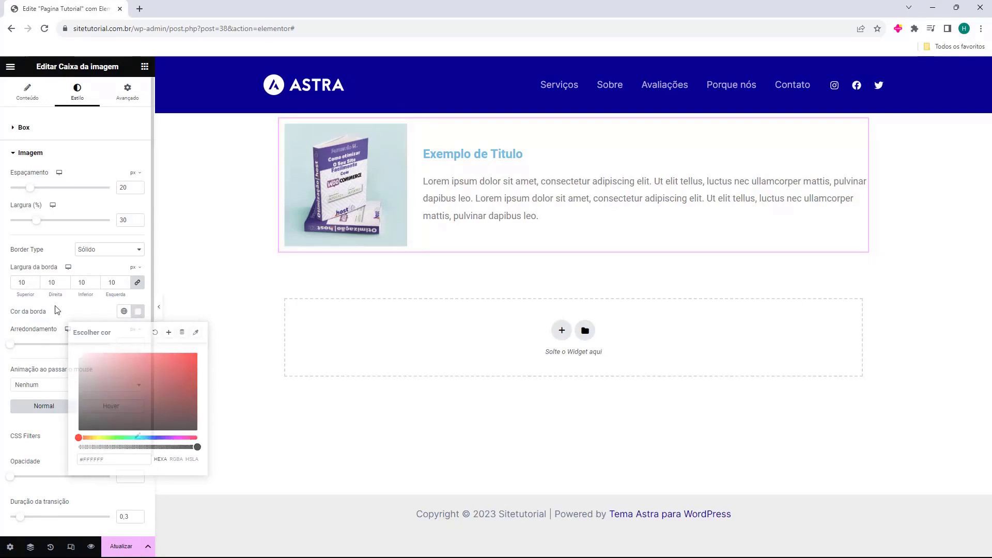
left_click(138, 312)
left_click_drag(176, 388, 139, 437)
Round the picture's corners by 15 px and return its border type to Padrão.
left_click(11, 348)
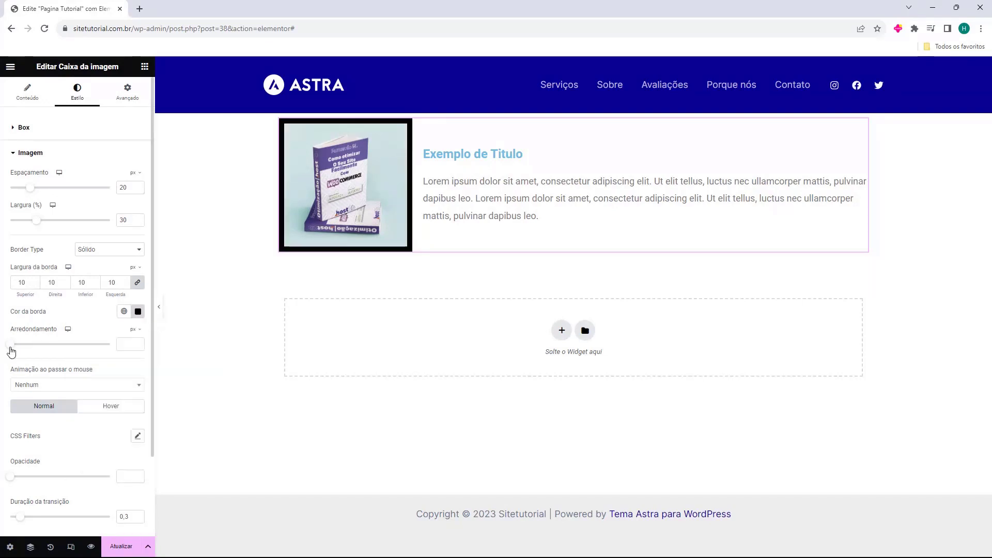
left_click_drag(12, 352, 28, 358)
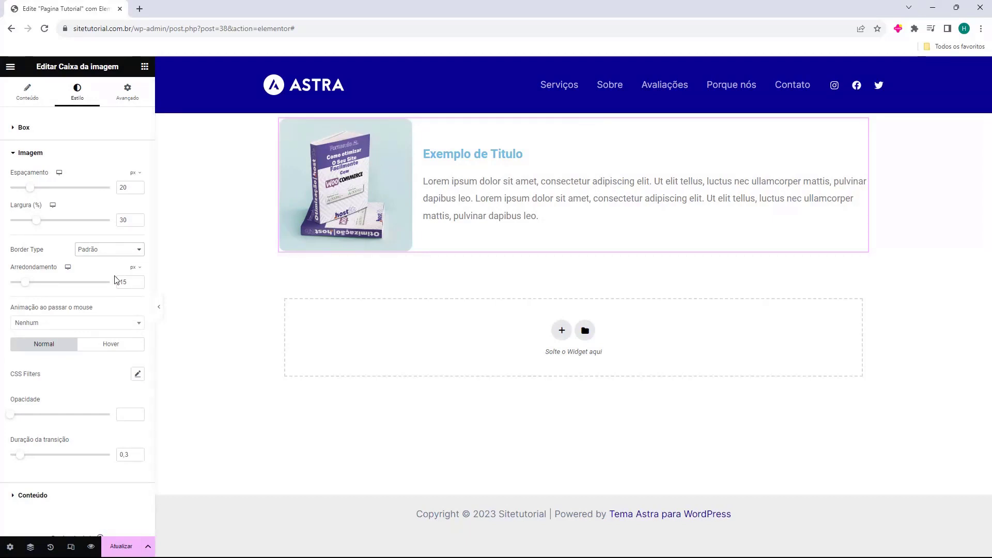
Try the Shrink, Grow and Float hover animations on the picture and clear the animation back to Nenhum.
left_click_drag(11, 309, 66, 309)
left_click(65, 310)
left_click(48, 328)
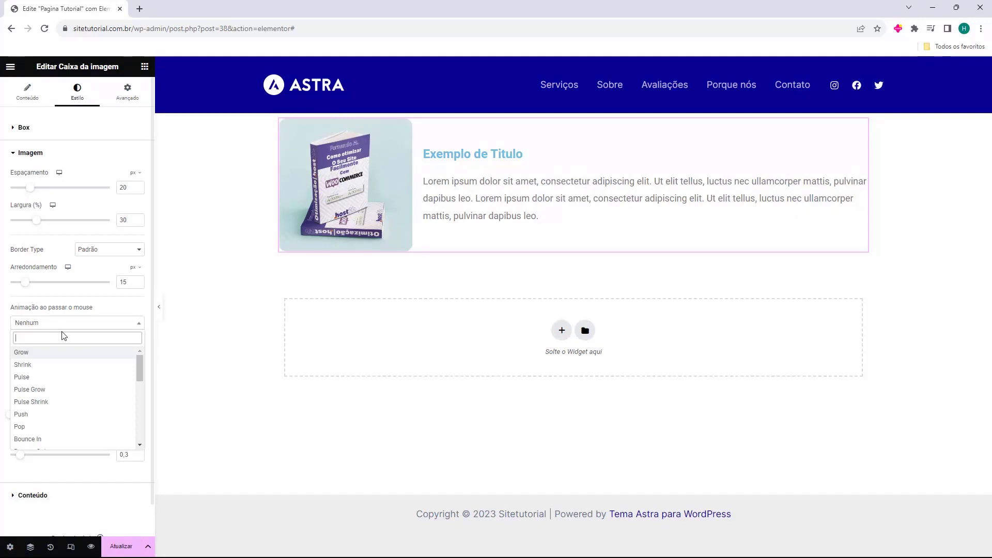
left_click(44, 366)
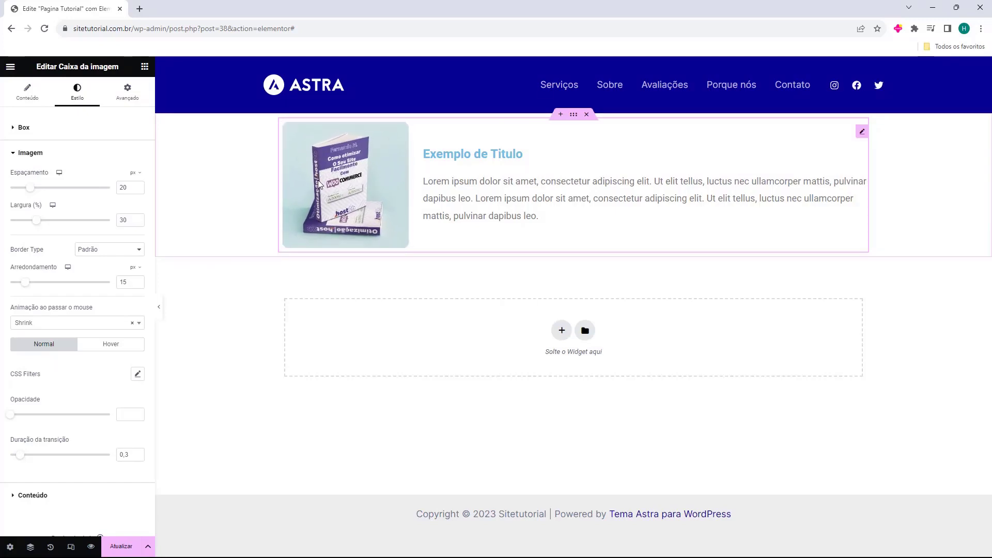
left_click(66, 323)
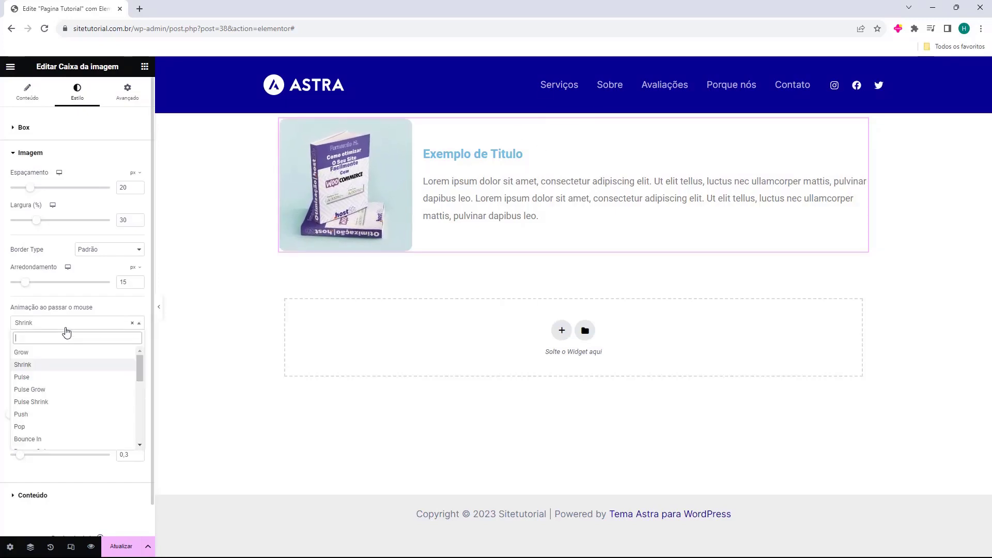
left_click(50, 354)
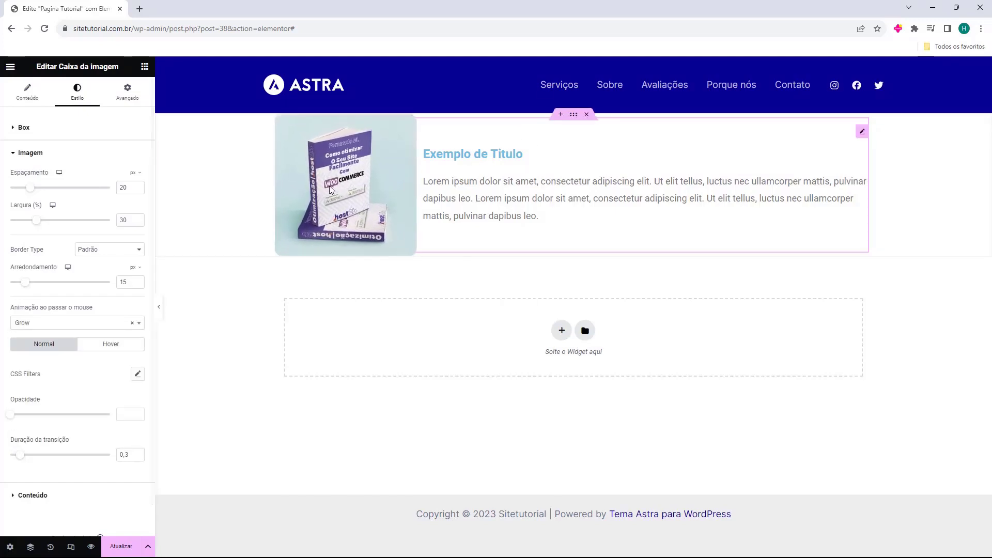
left_click(93, 324)
scroll(68, 393, "down", 3)
left_click(66, 386)
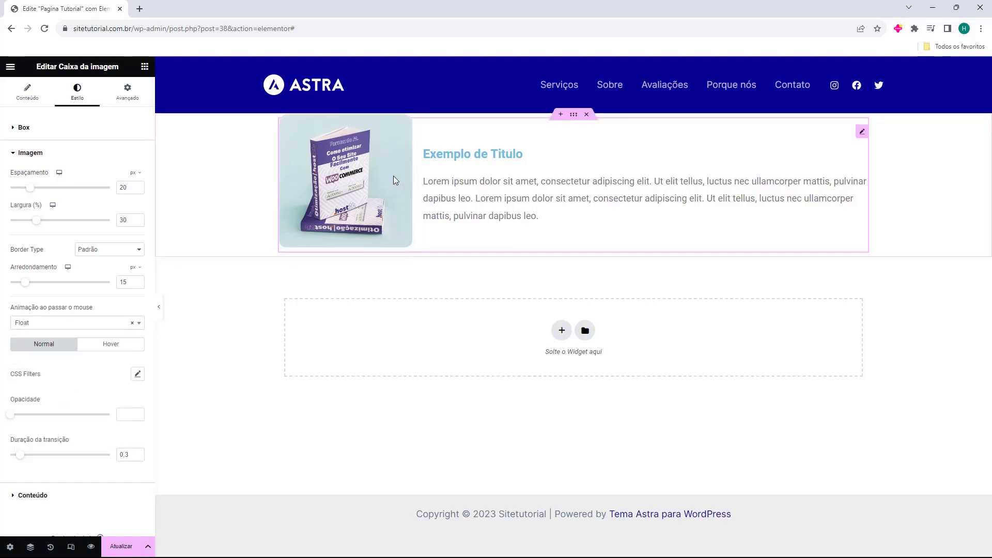
left_click(132, 324)
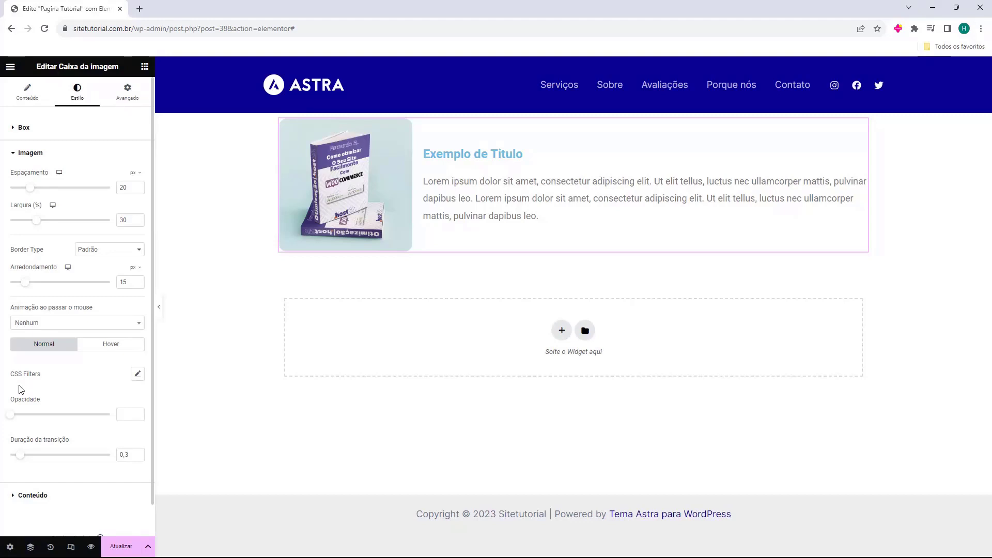
Look over the picture's CSS filter settings and raise its opacity to the maximum.
left_click(137, 376)
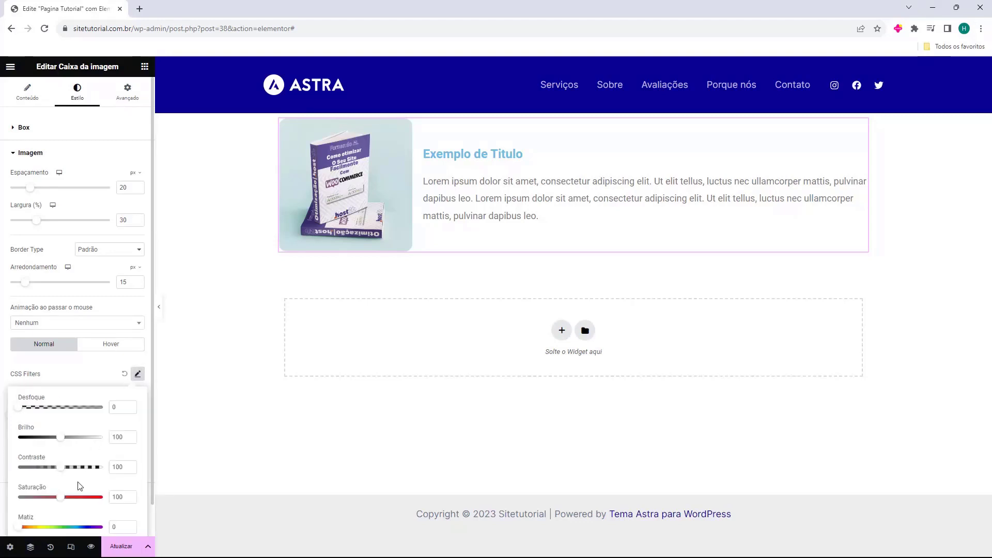
left_click(73, 377)
scroll(23, 392, "down", 1)
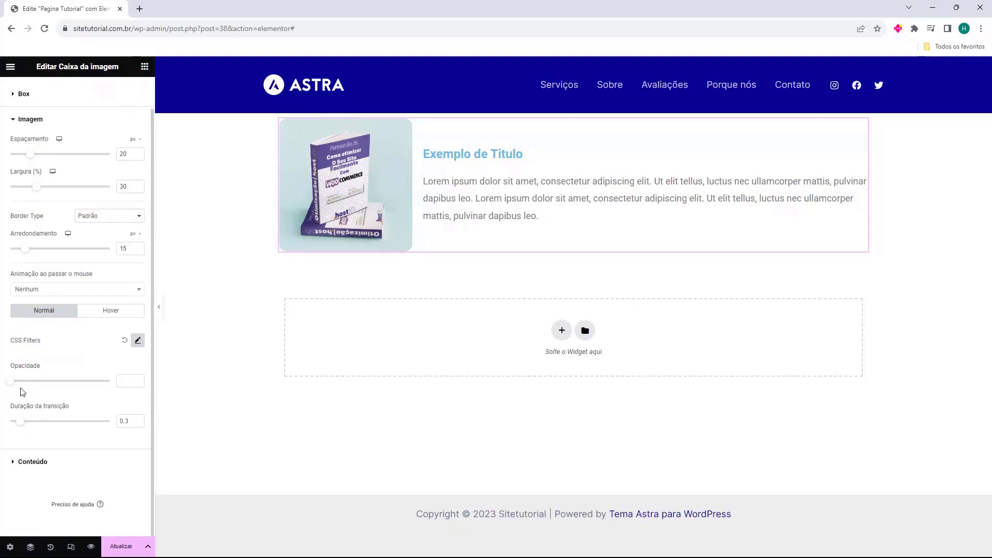
left_click_drag(10, 383, 156, 381)
left_click_drag(13, 412, 55, 412)
left_click(54, 412)
Set the spacing of the image box's title to 15 and its colour to black.
left_click(32, 462)
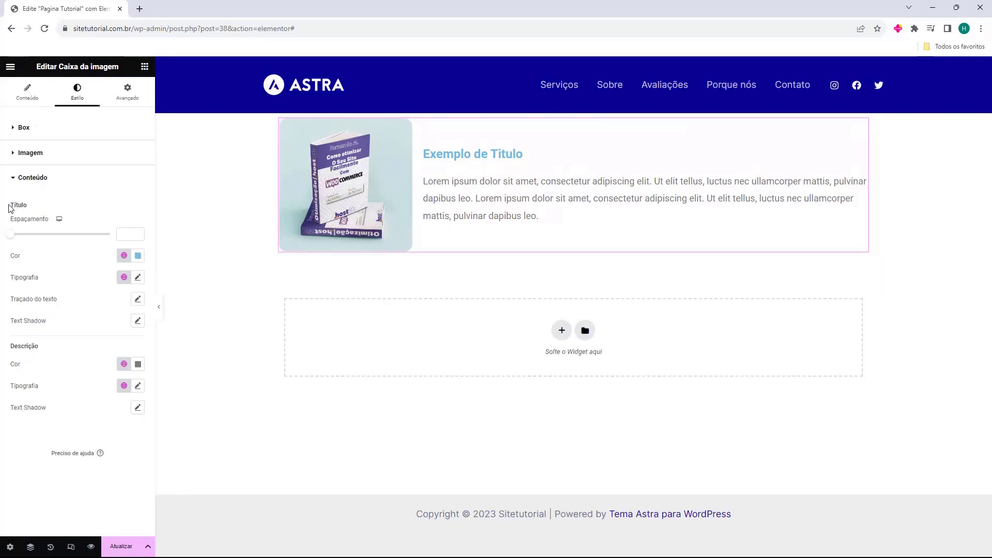
left_click_drag(12, 237, 15, 258)
left_click(138, 256)
mouse_move(147, 316)
left_mouse_down()
mouse_move(124, 350)
mouse_move(80, 373)
left_mouse_up()
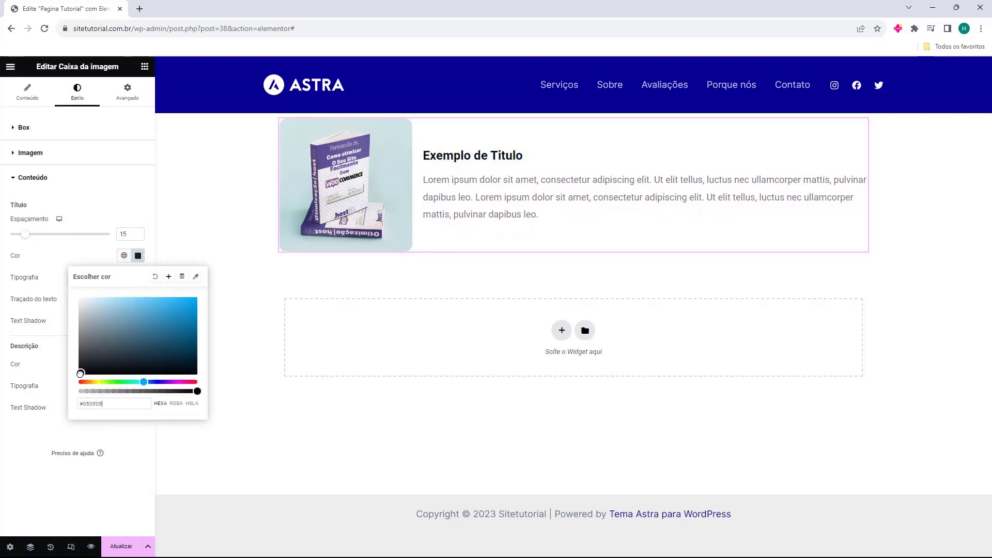
left_click(31, 288)
Set the font size of the image box's title to 28 px in its typography settings.
left_click_drag(11, 285, 43, 282)
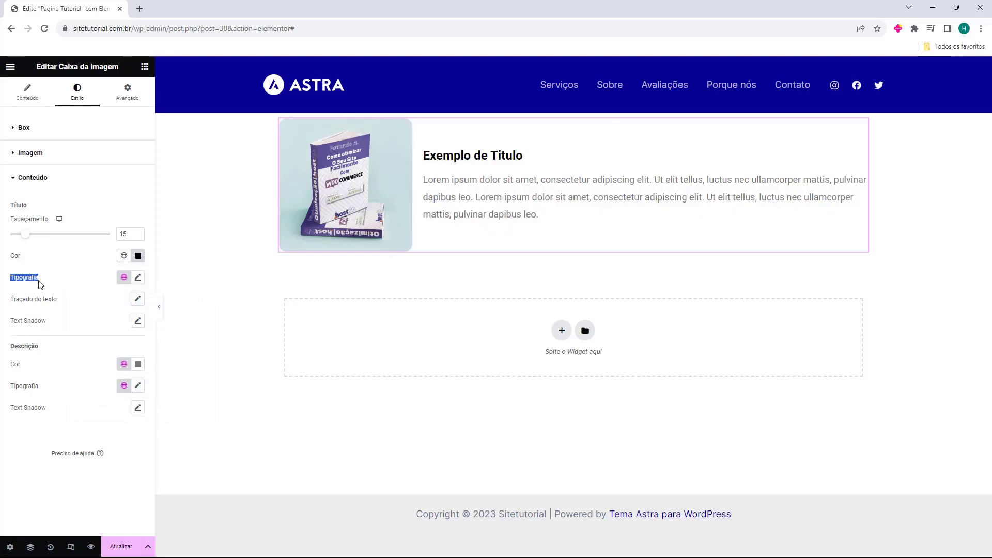
left_click(137, 279)
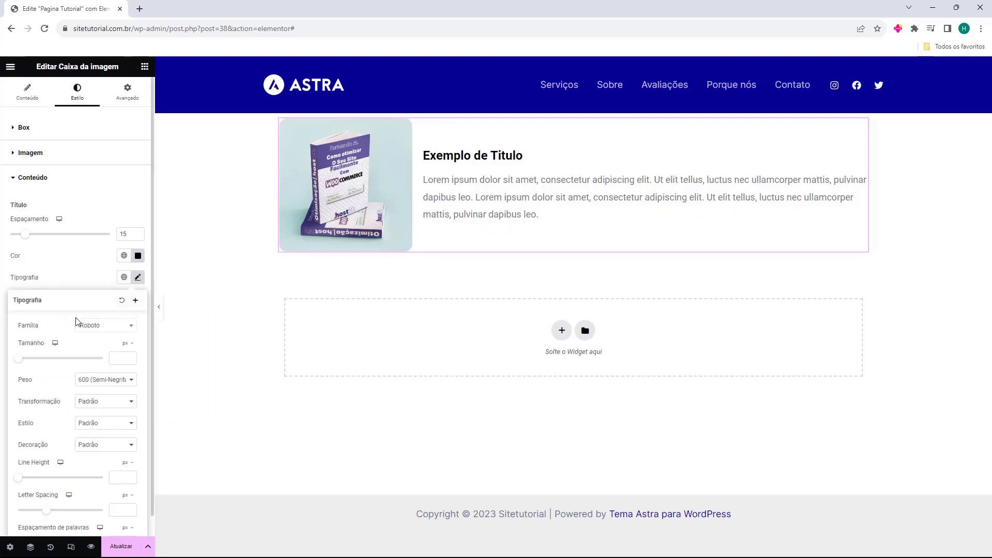
scroll(29, 331, "down", 1)
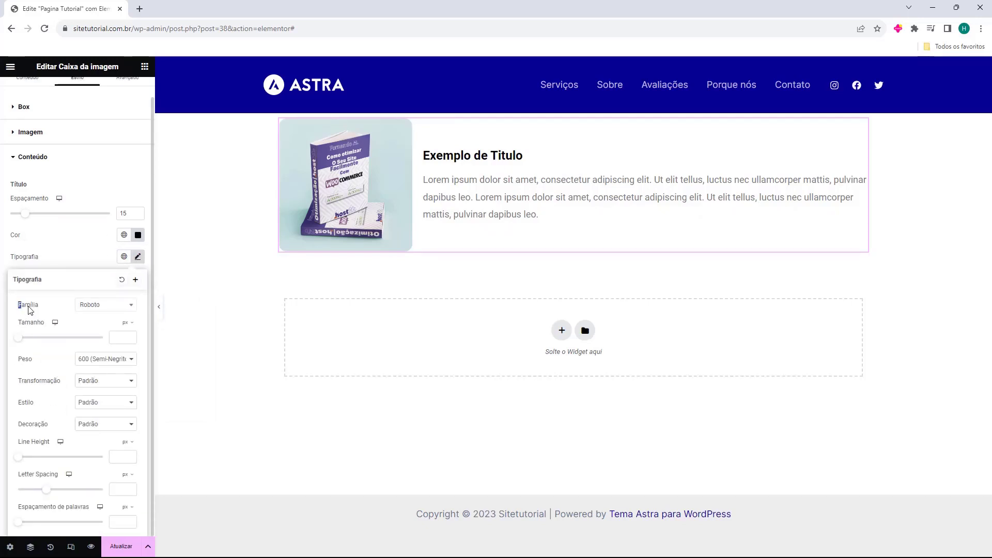
left_click_drag(29, 309, 88, 307)
left_click_drag(21, 342, 30, 338)
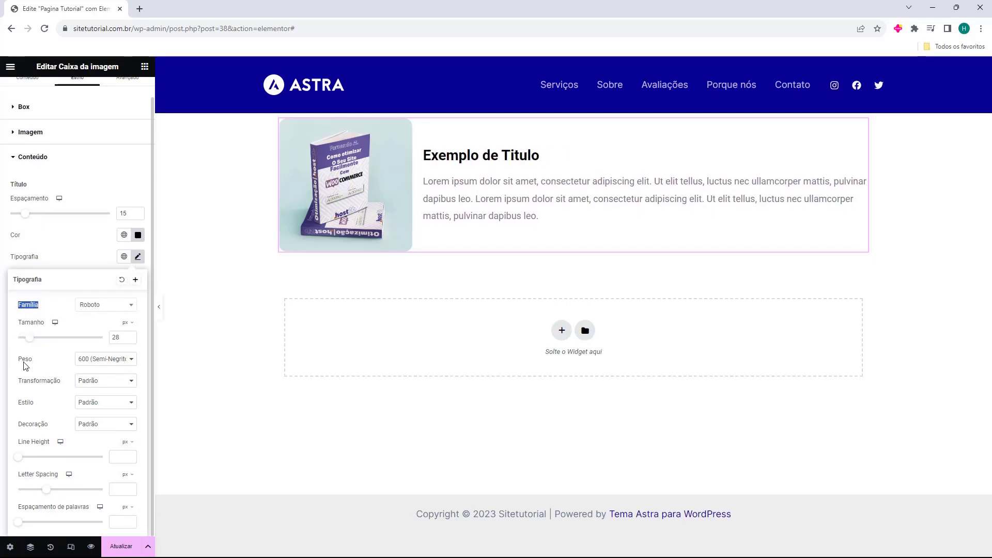
Try the 100 (Fino) and 900 (Preto) font weights on the image box's title and return it to 600 (Semi-Negrito).
left_click(84, 360)
left_click(90, 369)
left_click(90, 359)
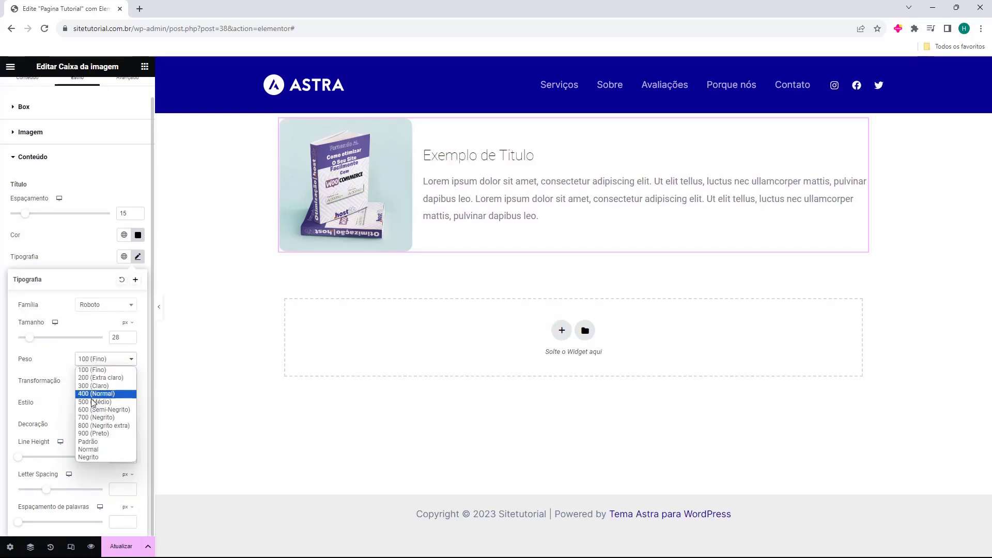
left_click(94, 434)
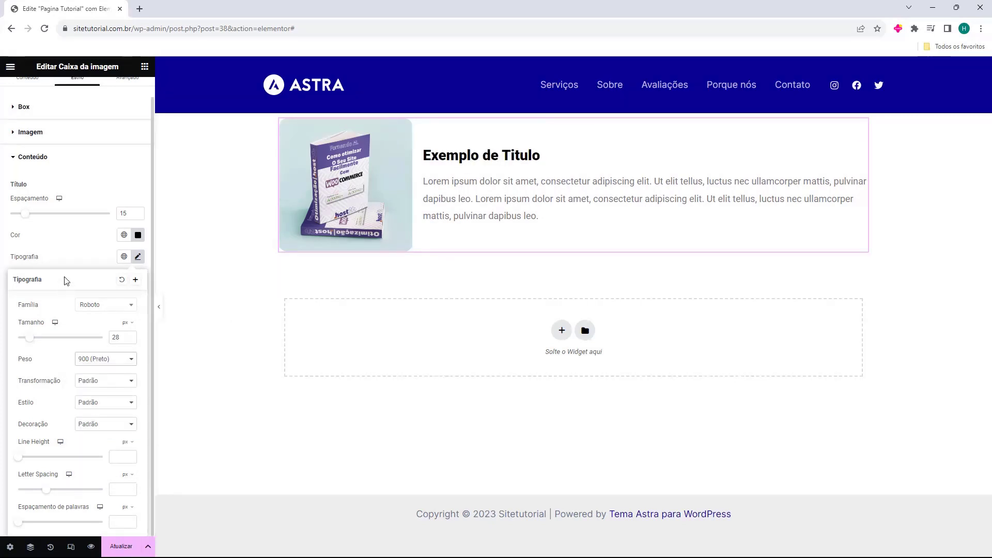
left_click(93, 360)
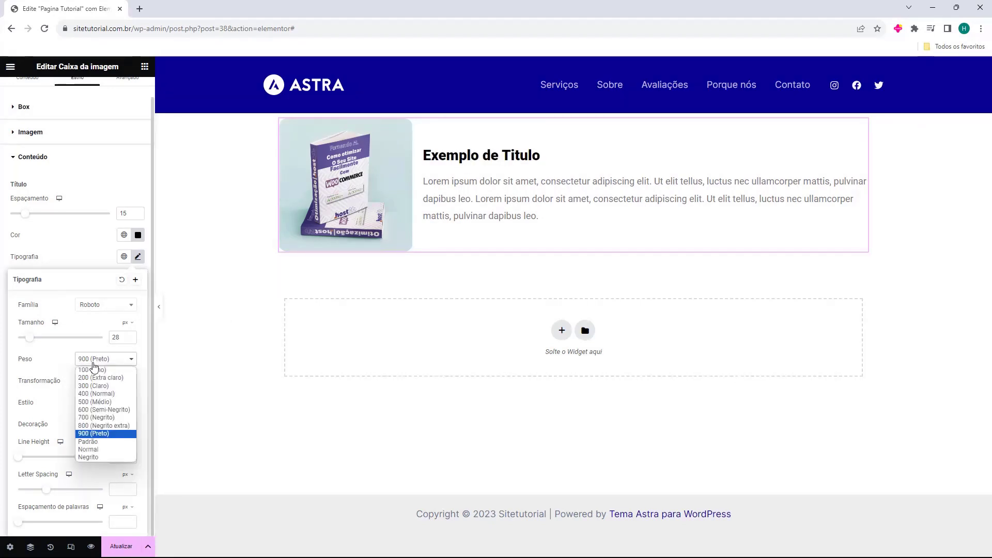
left_click(87, 391)
Try the Maiúsculas and Minúsculas text transformations on the title and return the setting to Padrão.
left_click(84, 381)
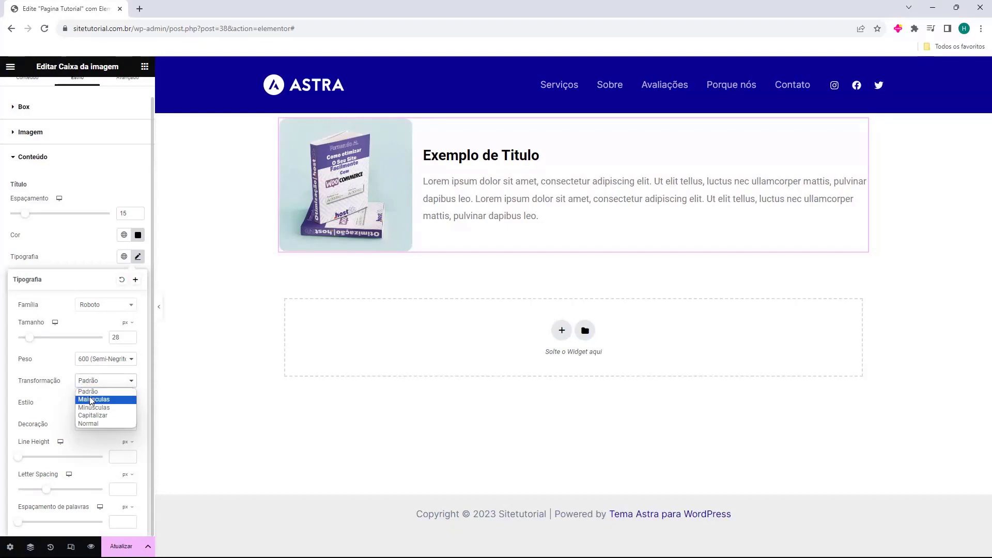
left_click(93, 400)
left_click(100, 383)
left_click(98, 407)
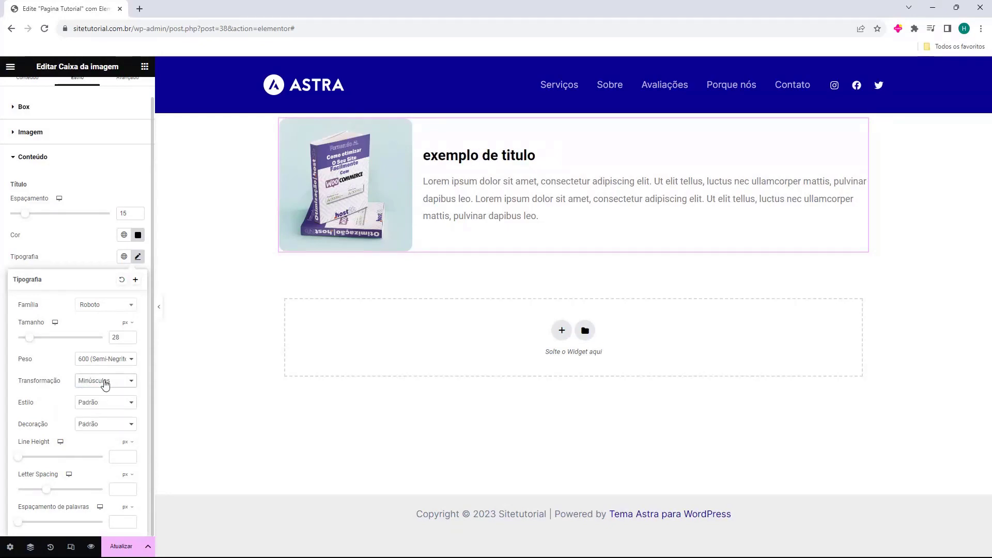
left_click(105, 383)
left_click(99, 391)
Try the Itálico font style on the title and return the style to Padrão.
left_click_drag(22, 402, 37, 409)
left_click(94, 404)
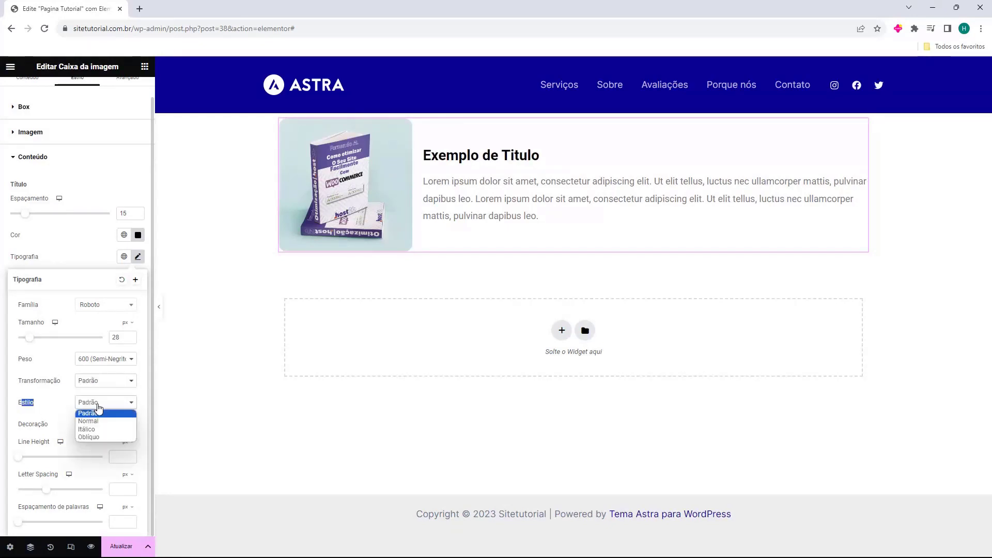
left_click(95, 430)
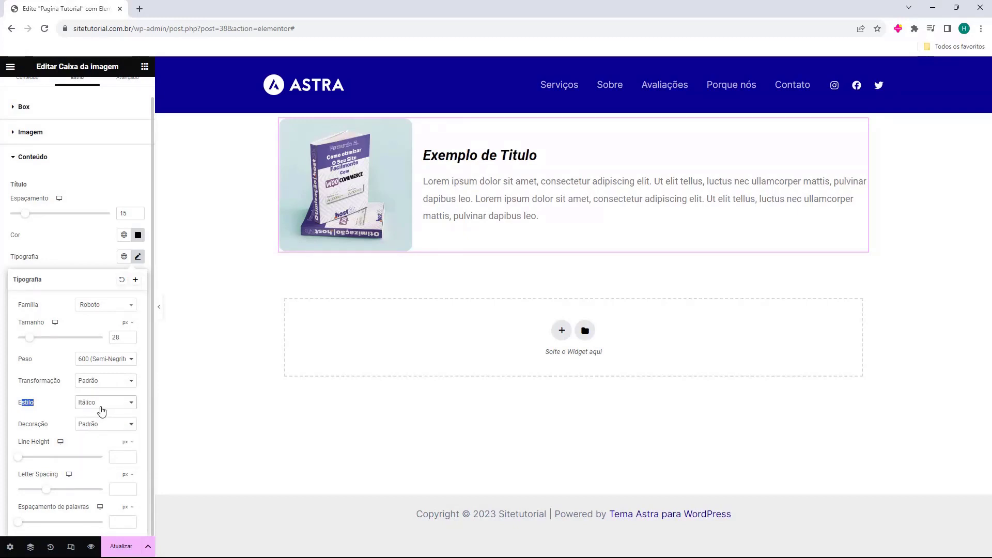
left_click(102, 411)
left_click(99, 413)
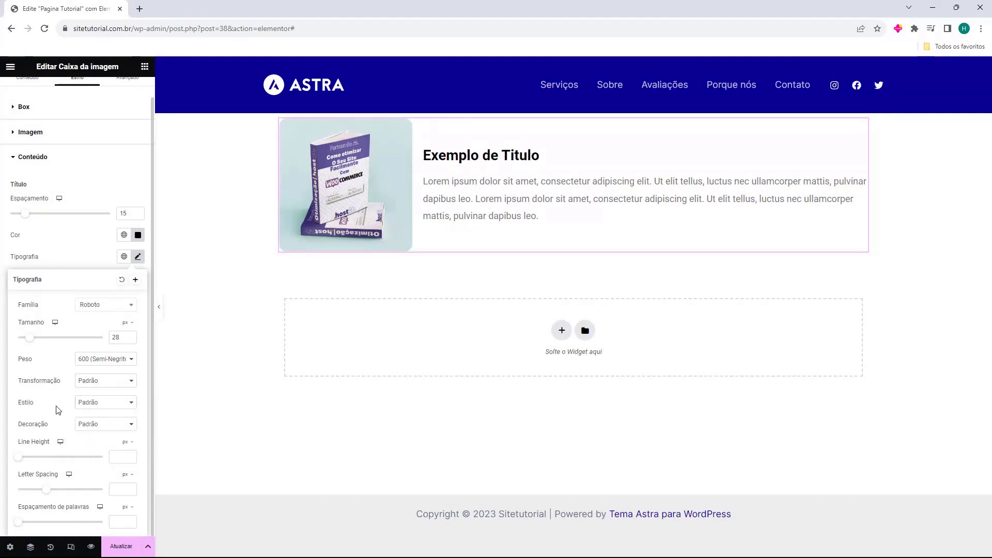
Try the Sublinhado, Linha superior and Tachado decorations on the title and return the decoration to Padrão.
left_click_drag(18, 428, 44, 434)
left_click(21, 431)
left_click(94, 424)
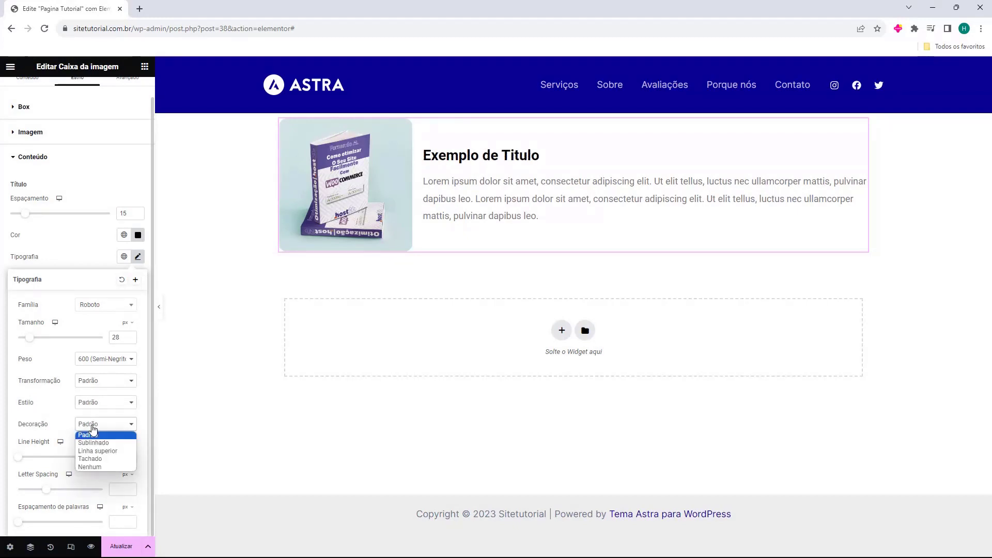
left_click(93, 444)
left_click(96, 425)
left_click(98, 451)
left_click(113, 430)
left_click(101, 459)
left_click(103, 425)
left_click(104, 434)
Set the title's line height to 40 px and letter spacing to 2.5 px, and slightly increase its word spacing.
left_click_drag(19, 459, 61, 494)
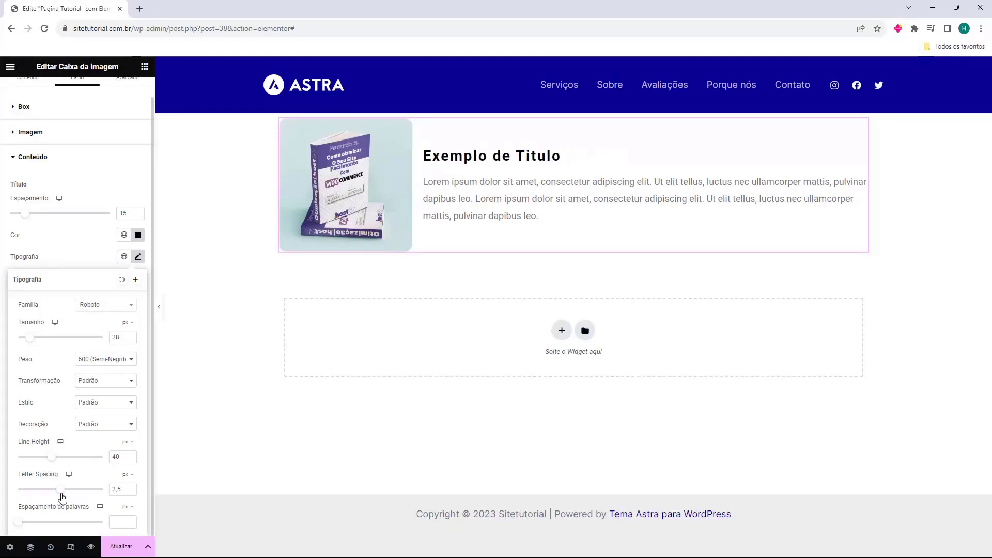
mouse_move(20, 525)
left_mouse_down()
mouse_move(72, 523)
mouse_move(21, 533)
left_mouse_up()
left_click(6, 285)
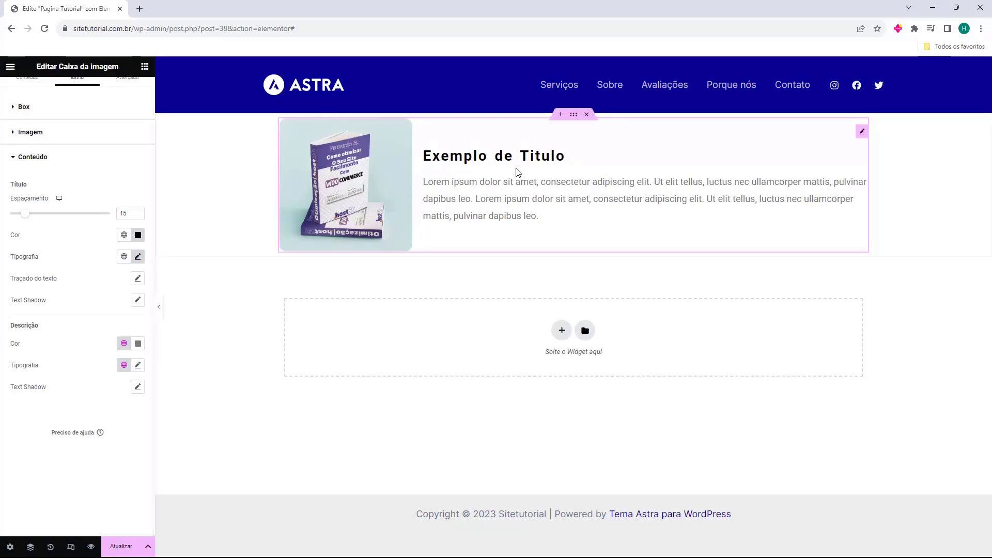
Try a 3 px red text stroke on the title and reset the stroke.
left_click(138, 278)
left_click_drag(22, 341, 45, 346)
left_click(131, 360)
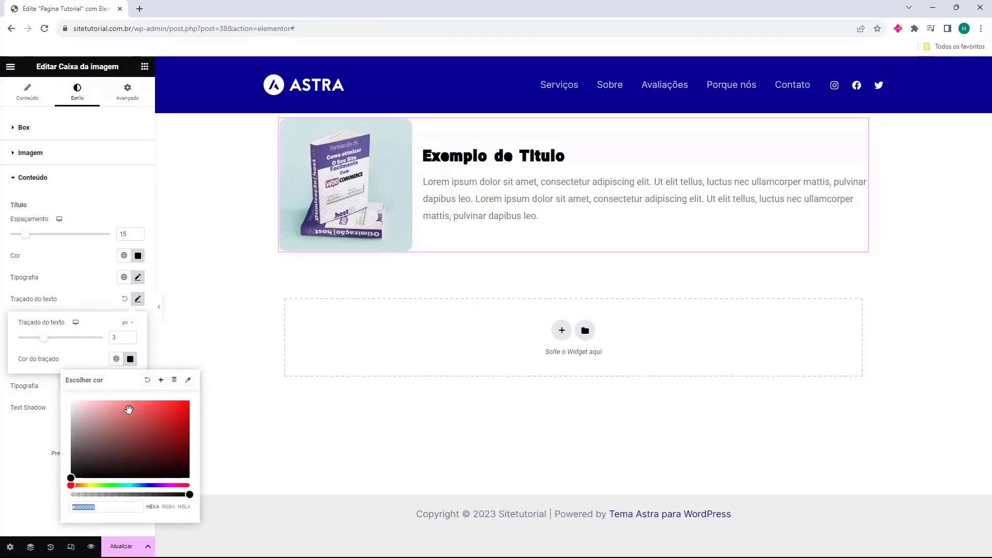
left_click(189, 401)
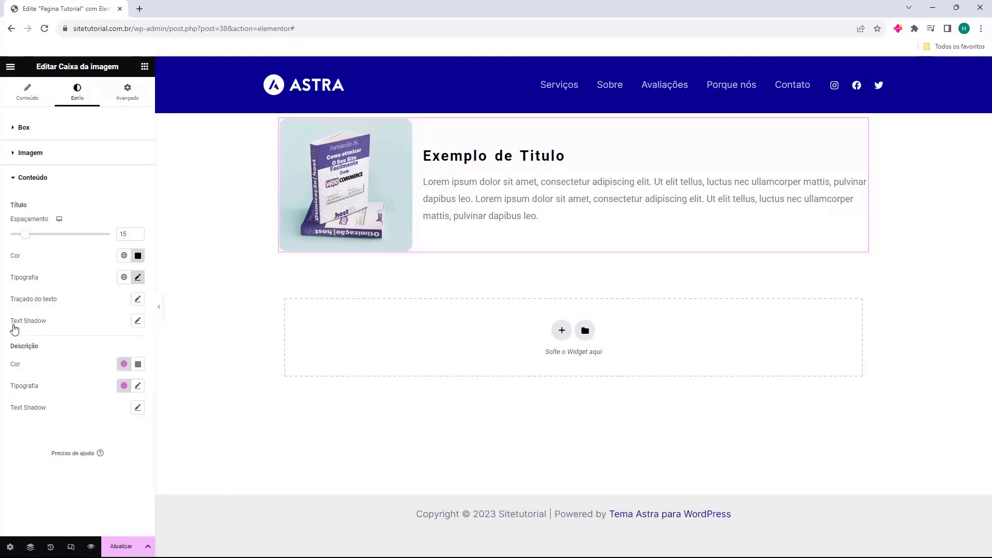
Try a text shadow on the title with blur 1, horizontal offset 15 and vertical offset 5, and reset it.
left_click(136, 325)
left_click_drag(24, 374, 18, 375)
left_click_drag(71, 401, 66, 425)
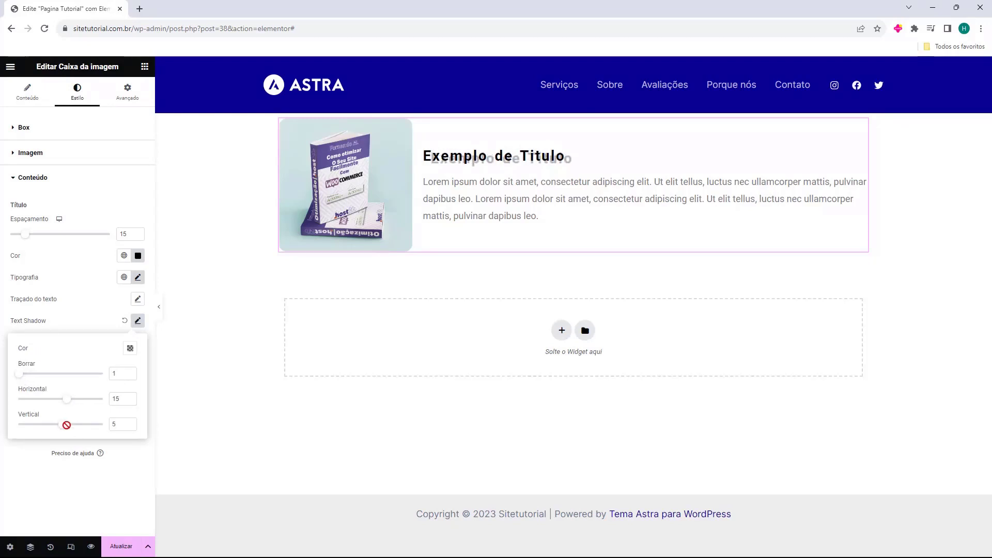
left_click(73, 327)
left_click(124, 321)
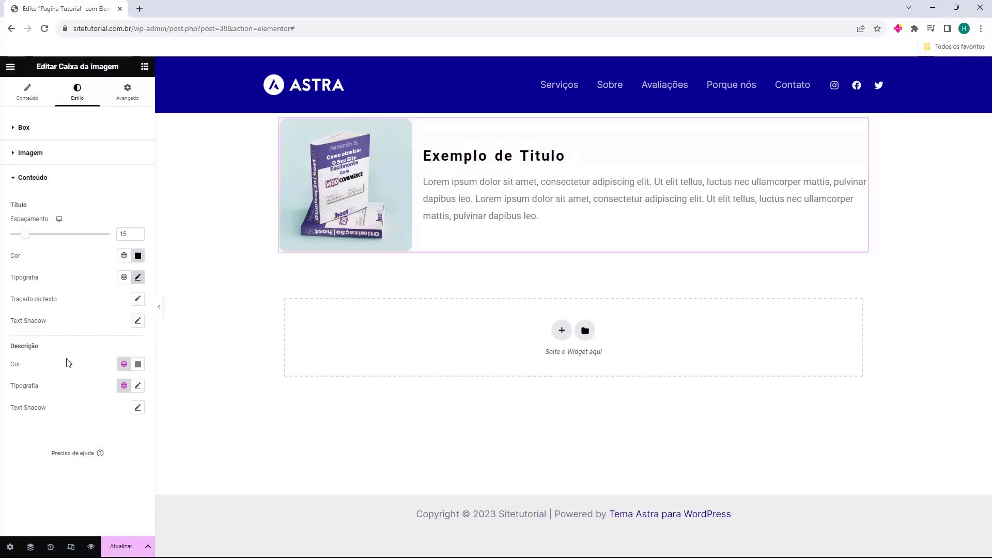
Change the text colour of the image box's description to bright red.
double_click(14, 364)
left_click(138, 364)
left_click_drag(162, 427, 225, 393)
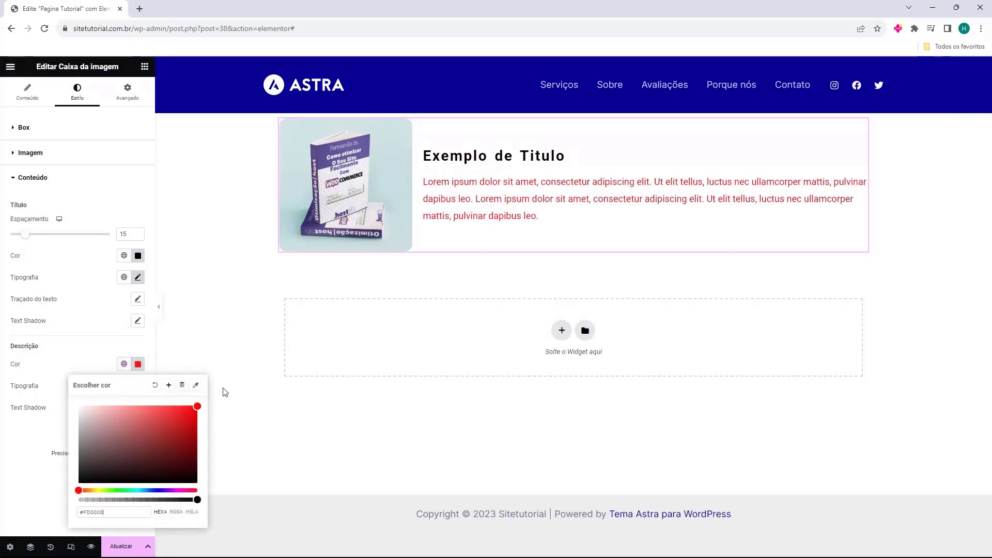
left_click(195, 407)
left_click(39, 398)
Look over the description's typography options and the image box's advanced layout settings.
left_click(137, 387)
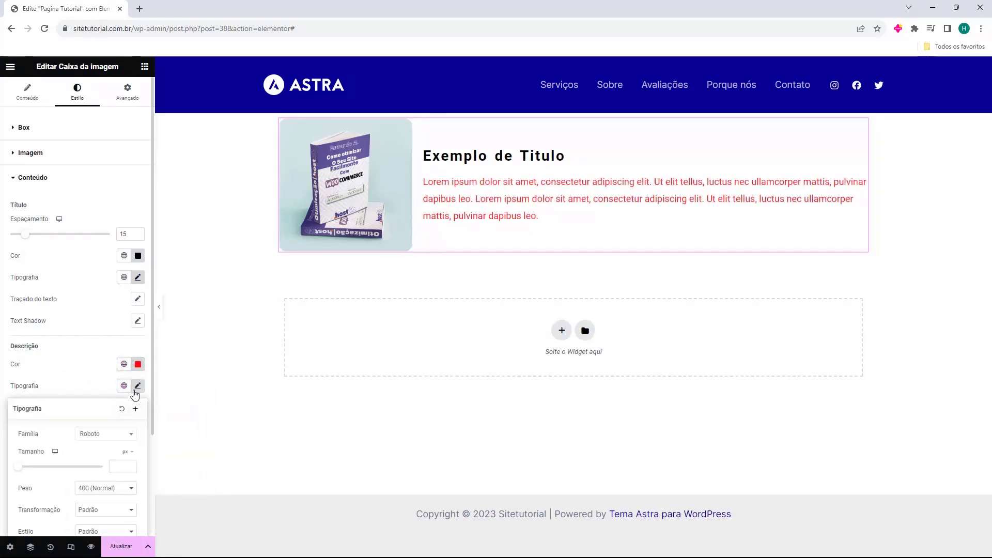
scroll(78, 398, "down", 3)
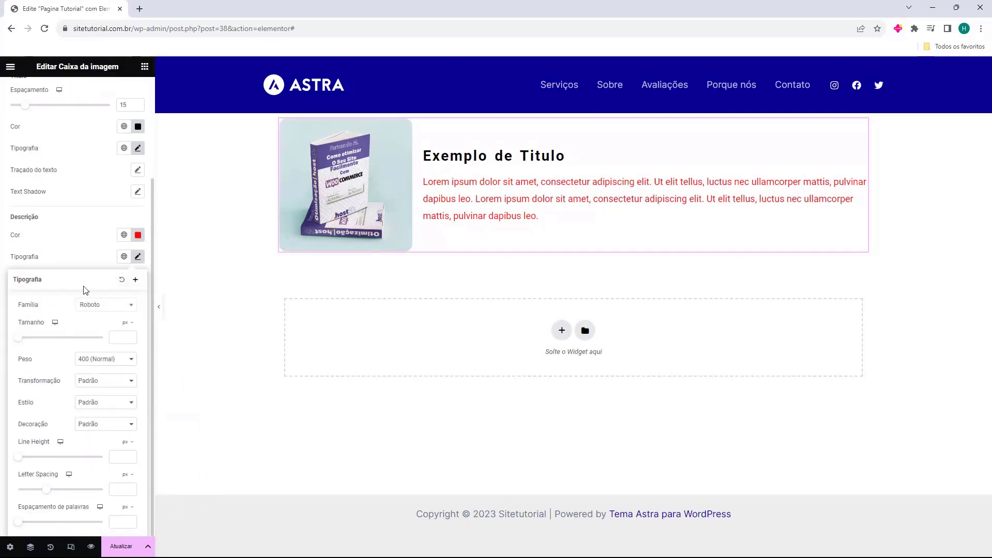
left_click(83, 261)
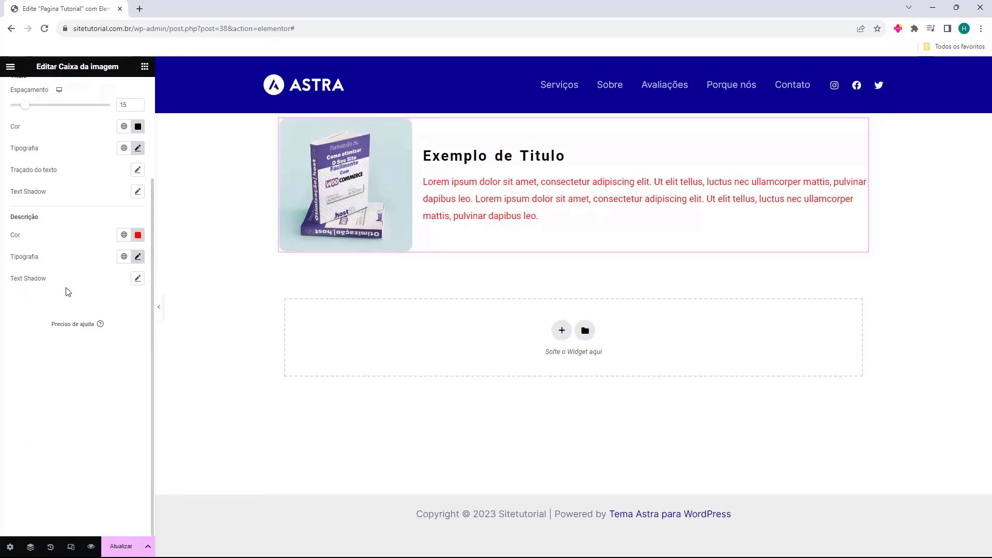
scroll(93, 302, "up", 3)
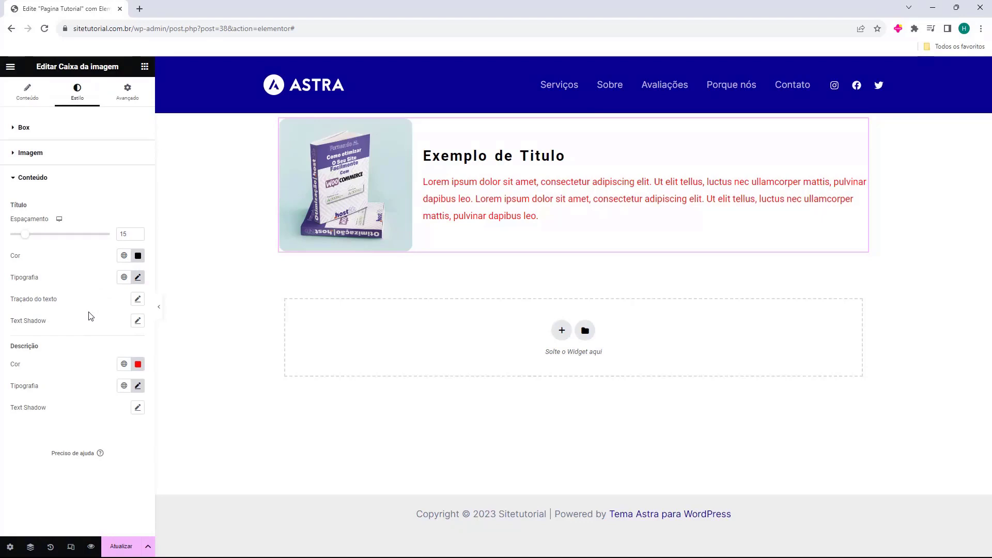
left_click(129, 97)
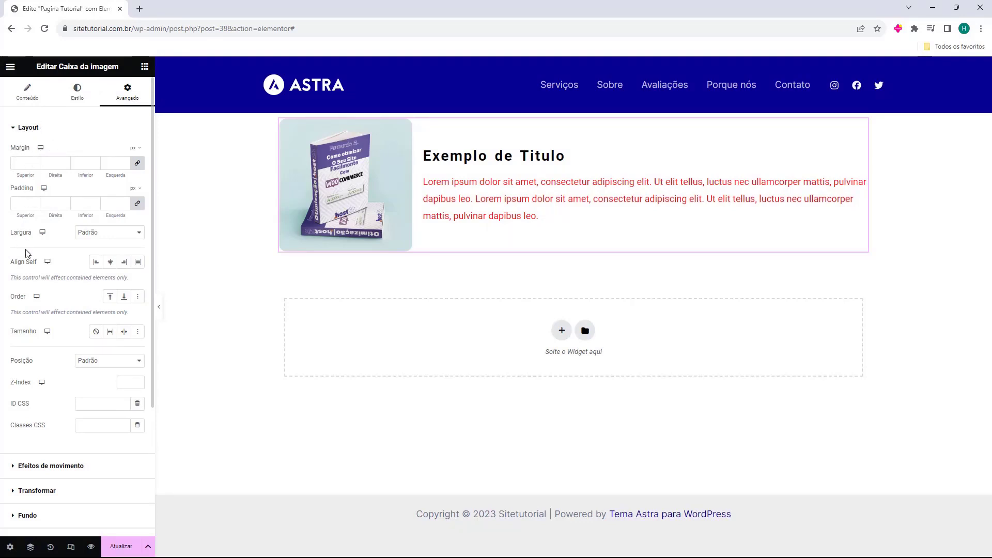
scroll(80, 356, "down", 3)
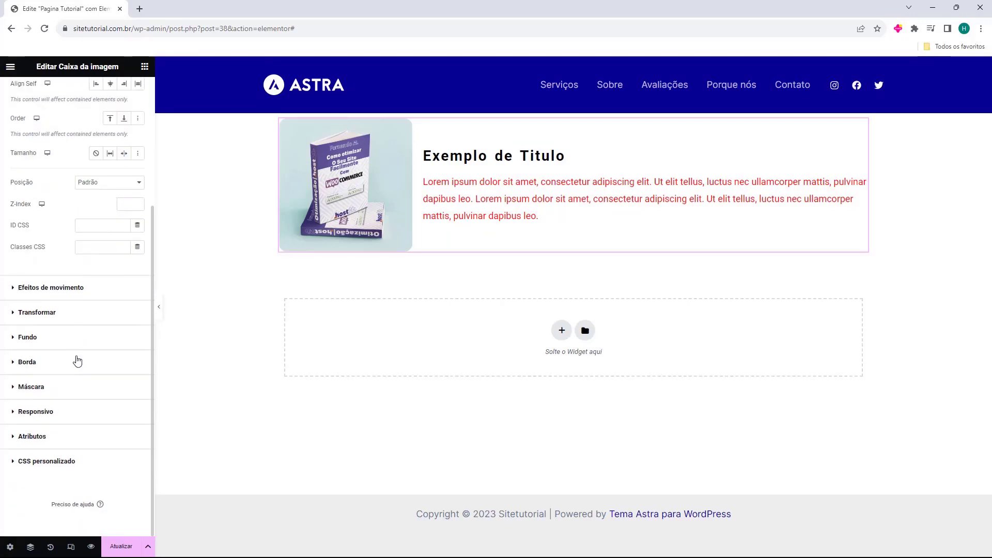
scroll(79, 364, "up", 3)
Return to the image box's content settings and save the page with the updated widget.
left_click(21, 94)
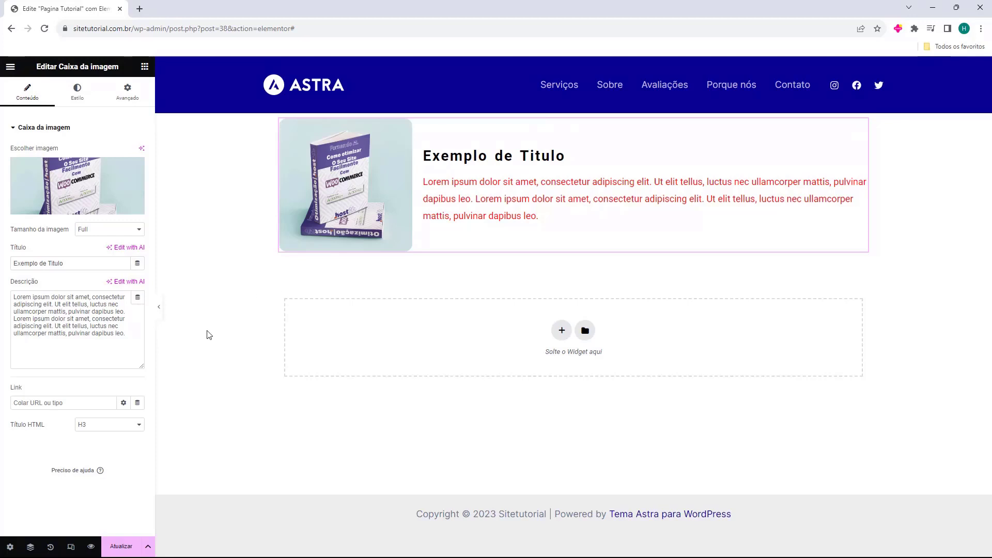
left_click(122, 549)
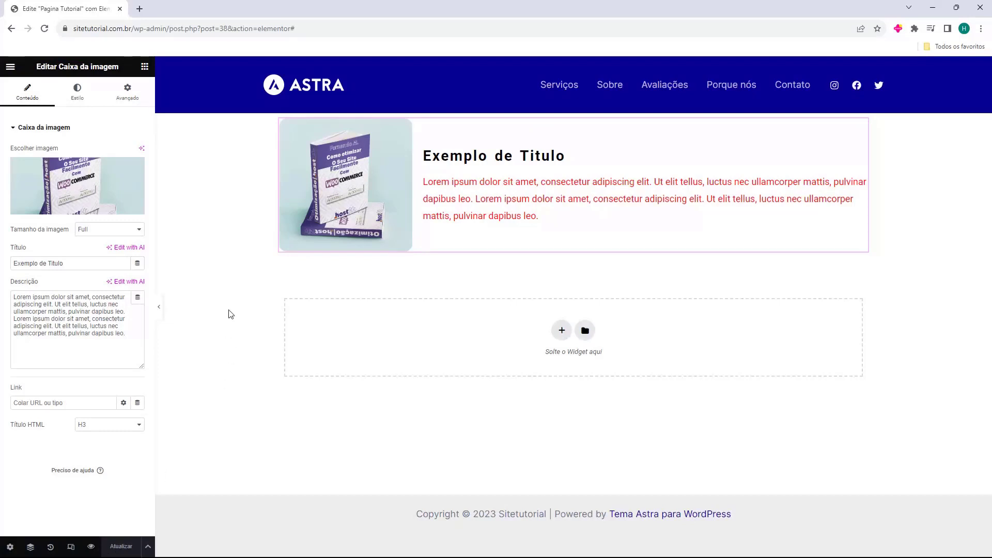